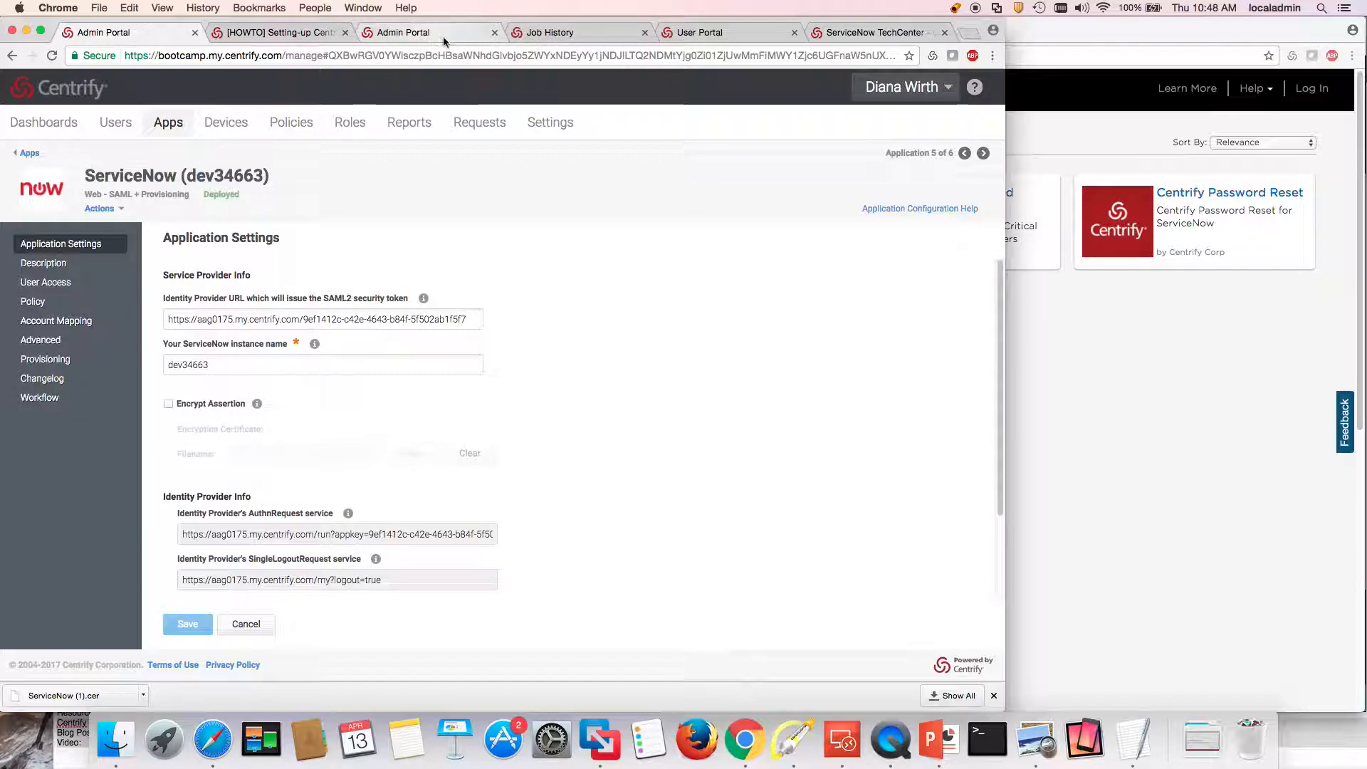
Review the provisioning sync job report and ServiceNow home, then open the ServiceNow setup how-to article.
{"action": "left_click", "coordinate": [541, 37]}
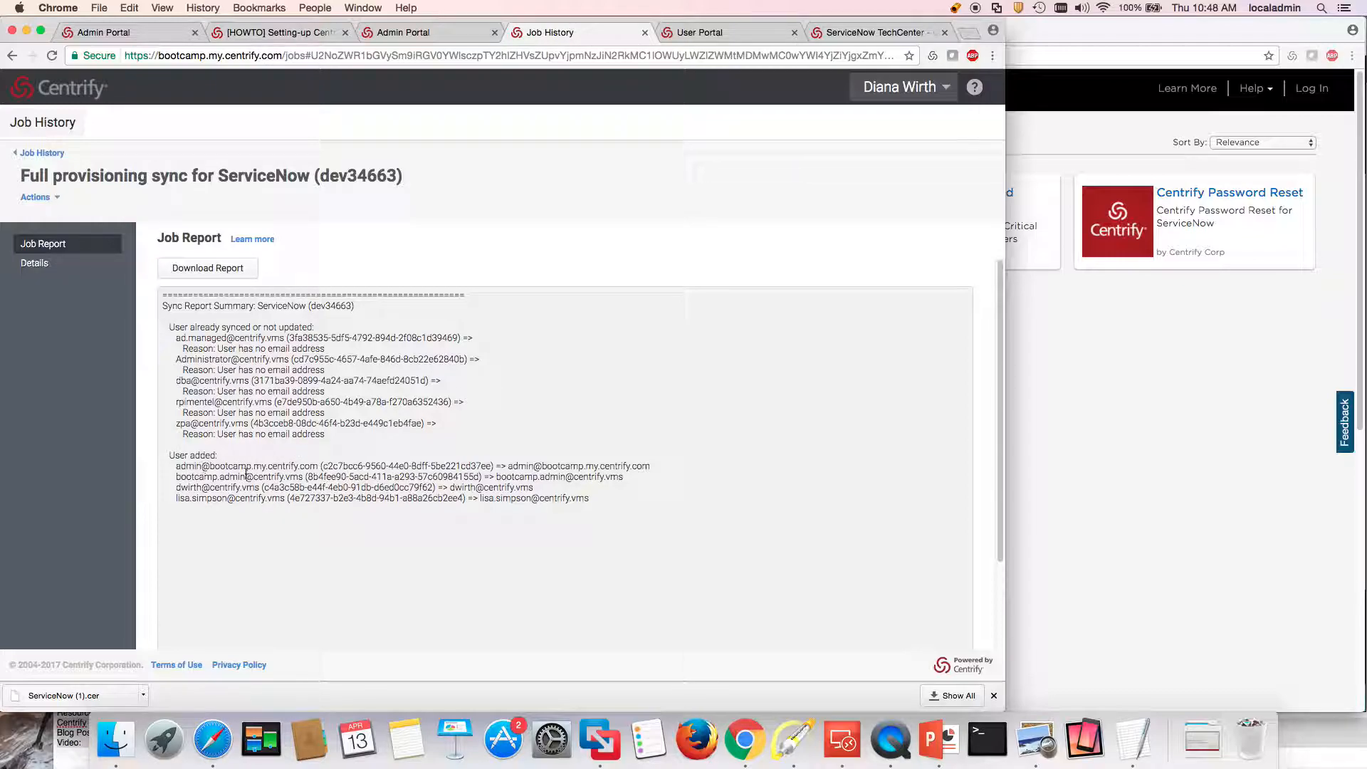
{"action": "left_click", "coordinate": [1134, 556]}
{"action": "left_click", "coordinate": [506, 32]}
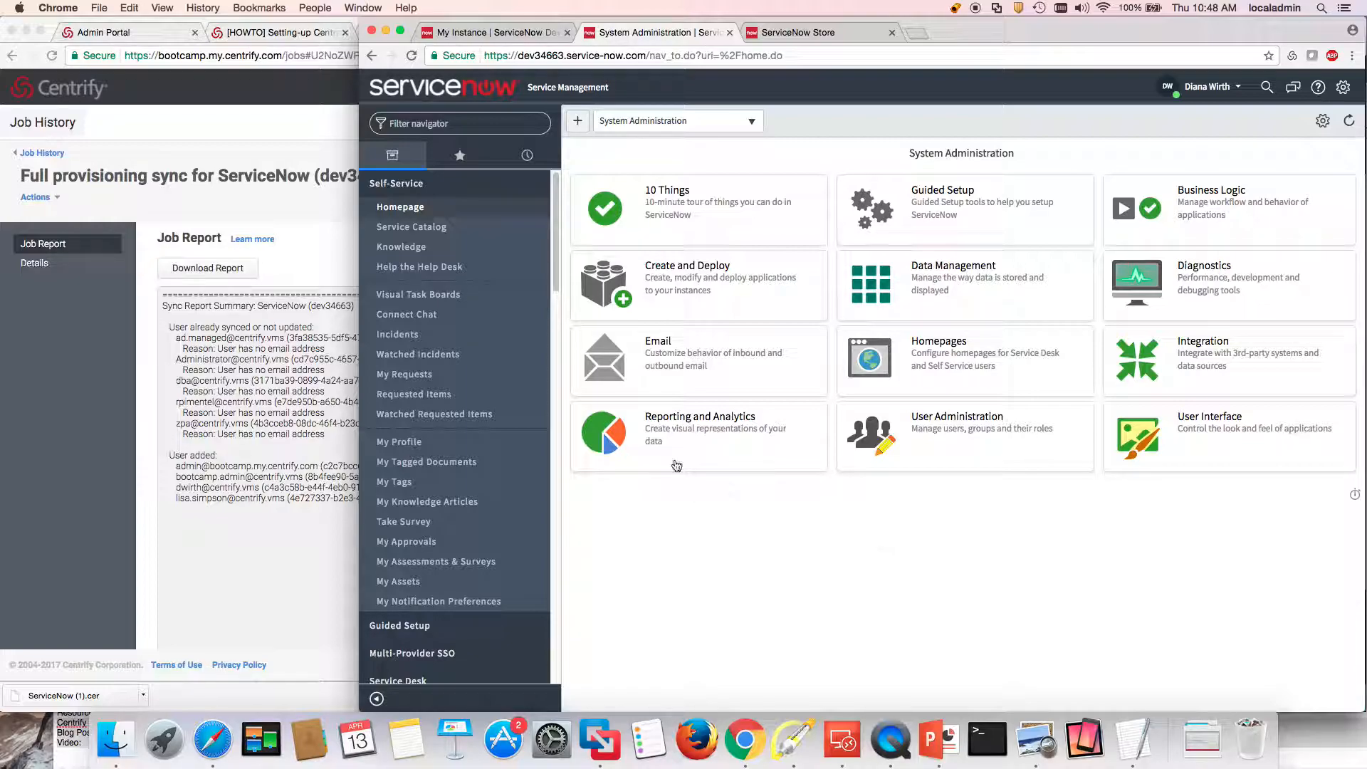
{"action": "left_click", "coordinate": [148, 34]}
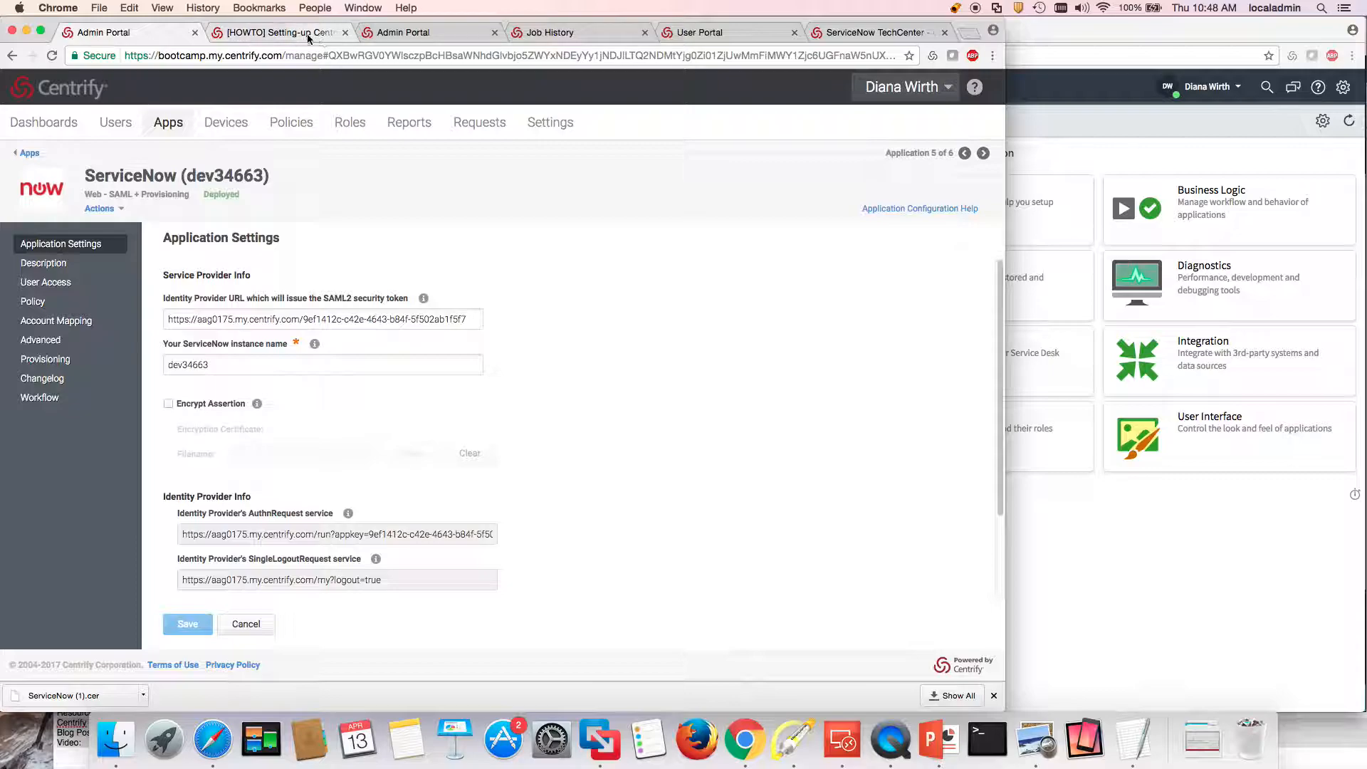
{"action": "left_click", "coordinate": [291, 37]}
Read through the article's user creation and role-rights steps.
{"action": "scroll", "coordinate": [372, 442], "scroll_direction": "up", "scroll_amount": 10}
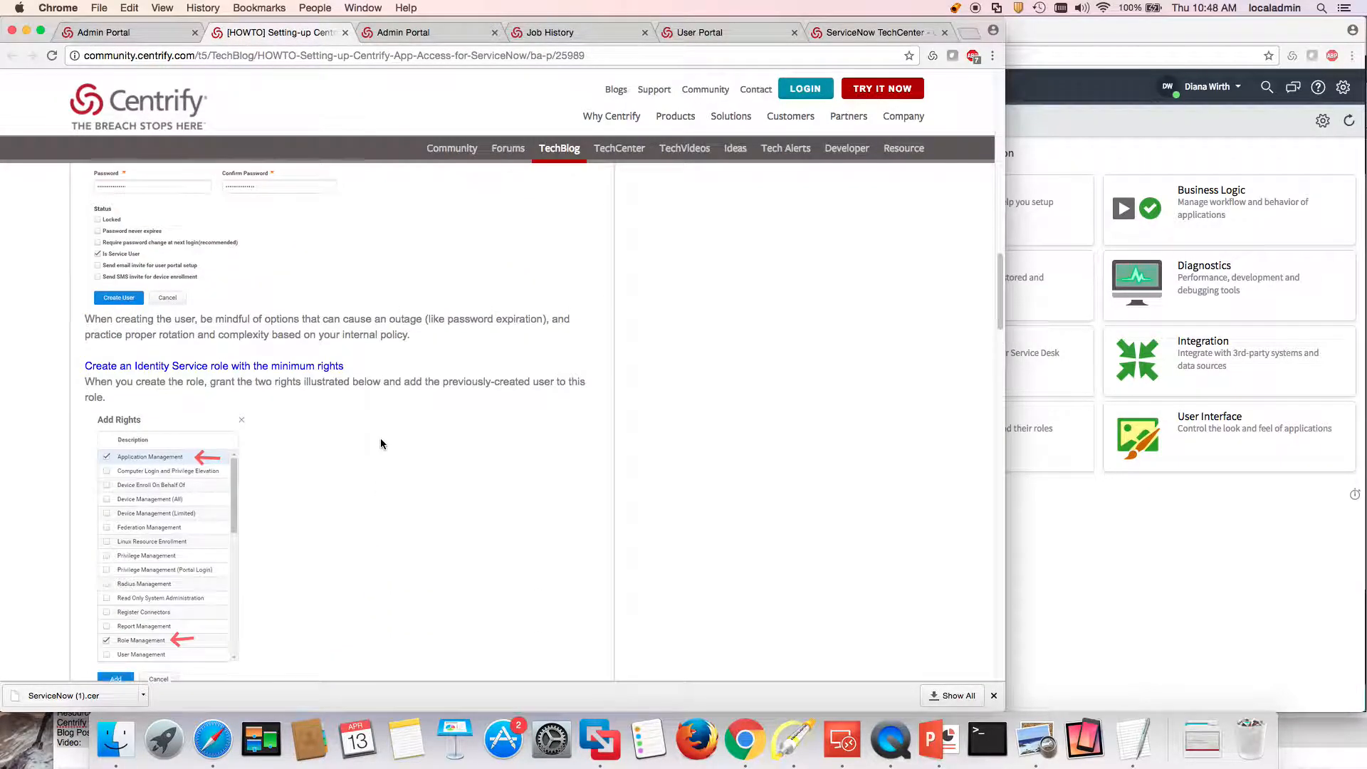
{"action": "scroll", "coordinate": [270, 491], "scroll_direction": "down", "scroll_amount": 2}
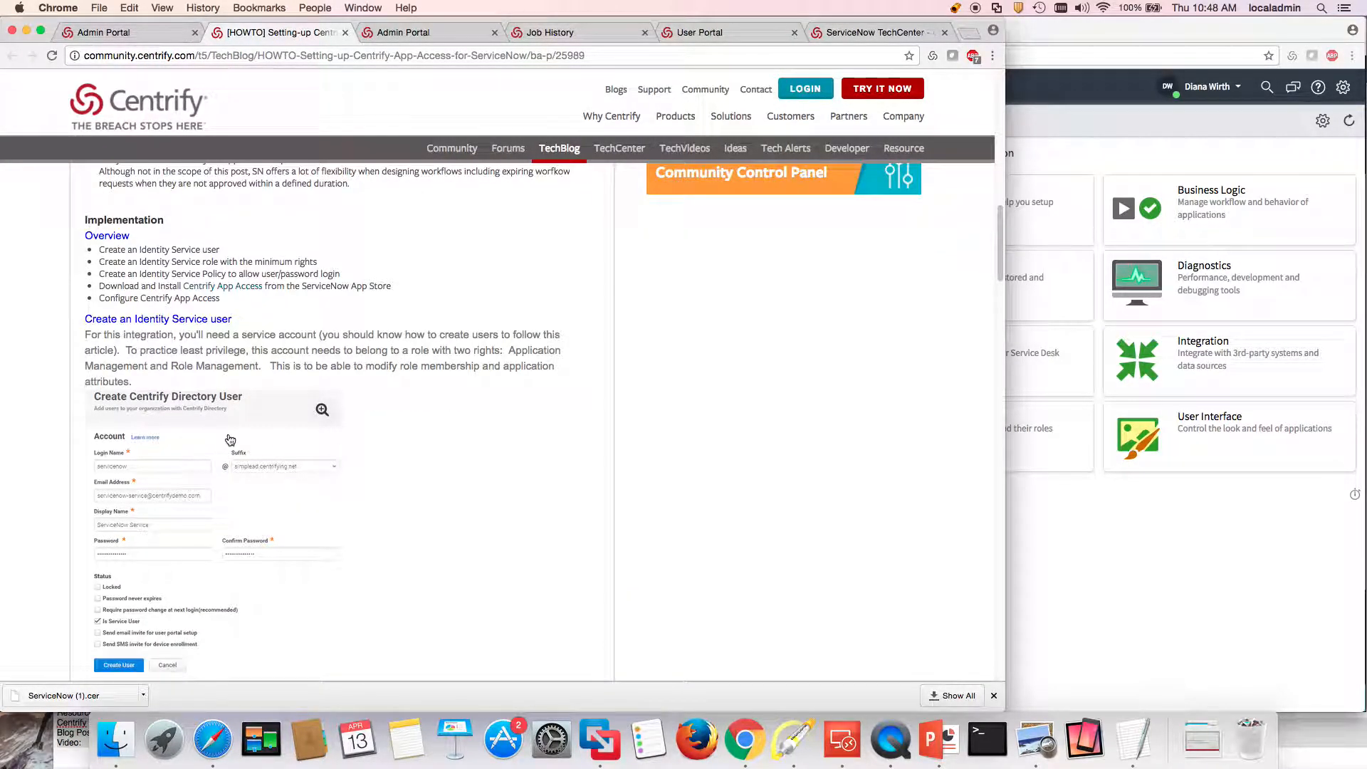
{"action": "scroll", "coordinate": [300, 439], "scroll_direction": "down", "scroll_amount": 1}
{"action": "scroll", "coordinate": [300, 439], "scroll_direction": "down", "scroll_amount": 8}
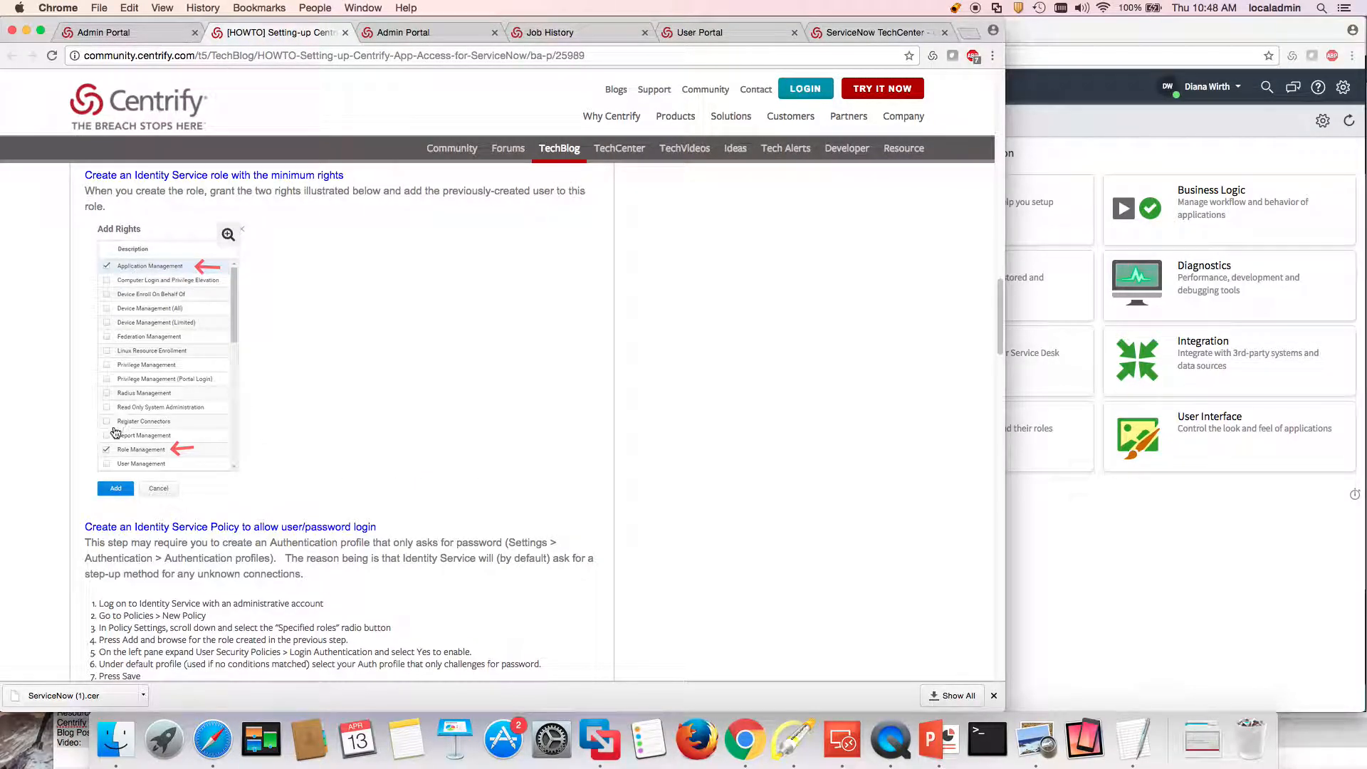
From the portal's application settings, open the Users list in a new tab.
{"action": "left_click", "coordinate": [104, 32]}
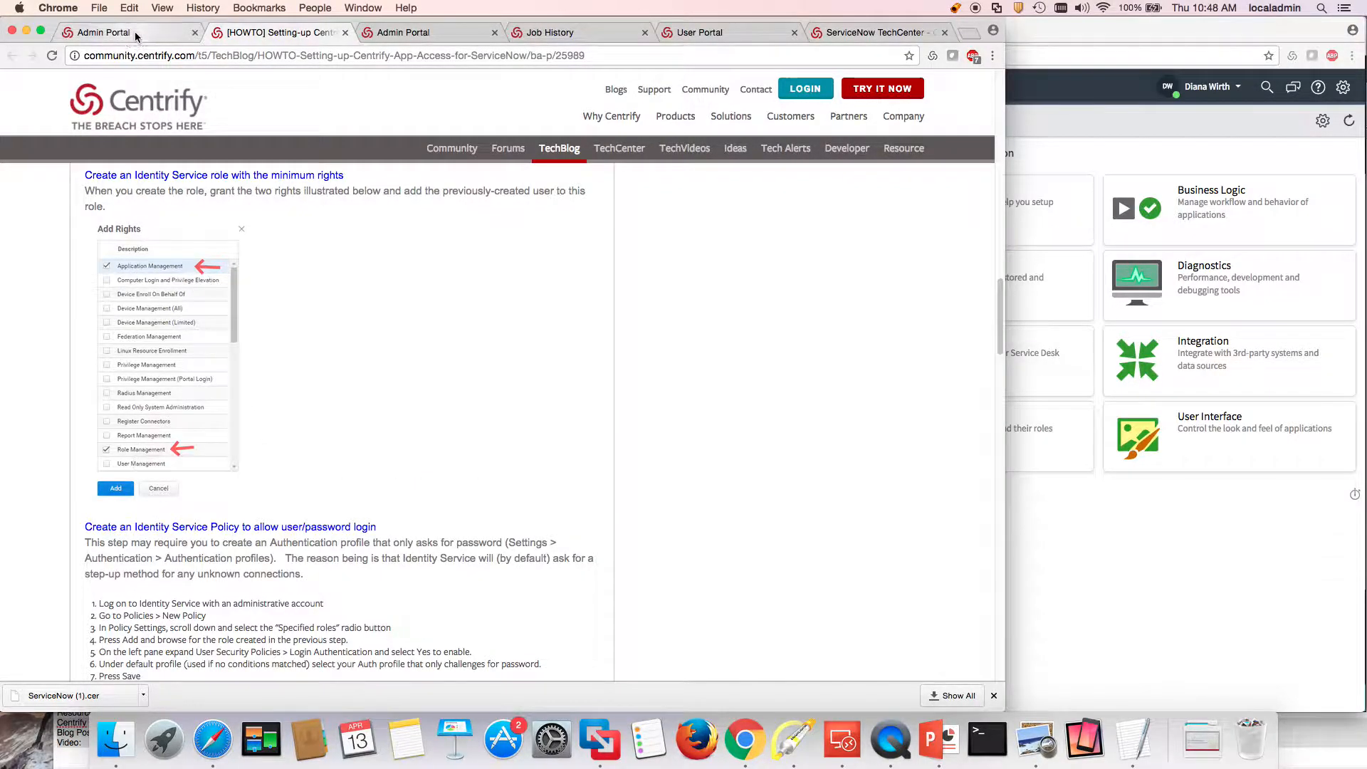
{"action": "right_click", "coordinate": [117, 123]}
{"action": "left_click", "coordinate": [168, 130]}
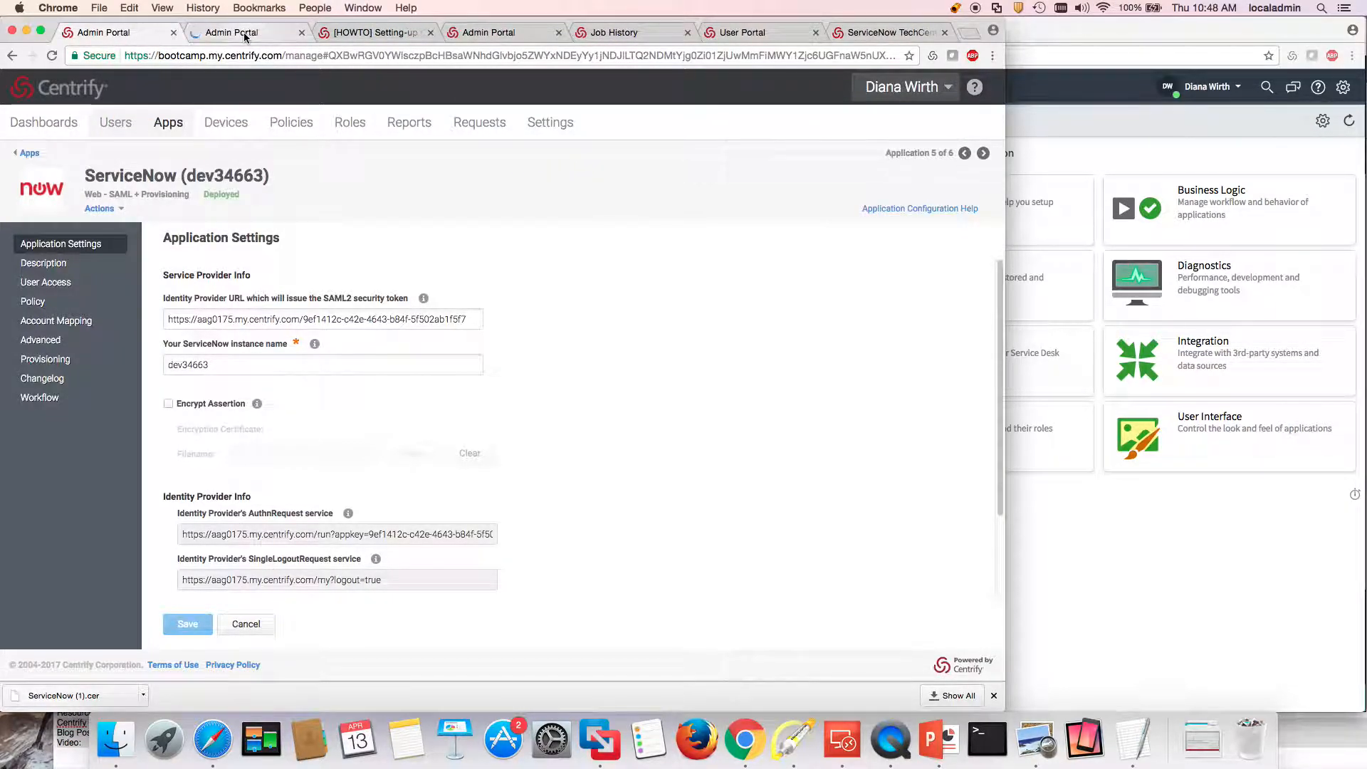
Start a new directory user with login name 'sn'.
{"action": "left_click", "coordinate": [245, 33]}
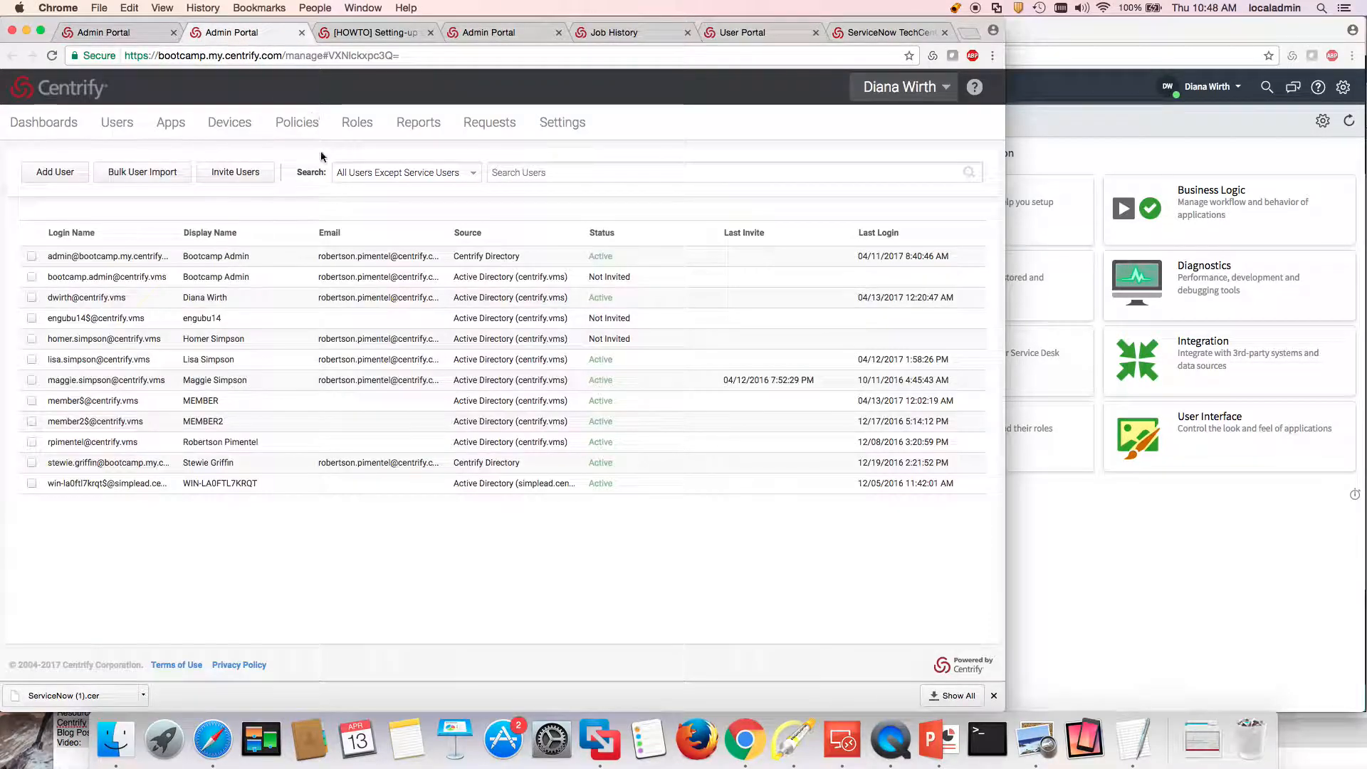
{"action": "left_click", "coordinate": [62, 178]}
{"action": "left_click", "coordinate": [96, 289]}
{"action": "type", "text": "sn-service"}
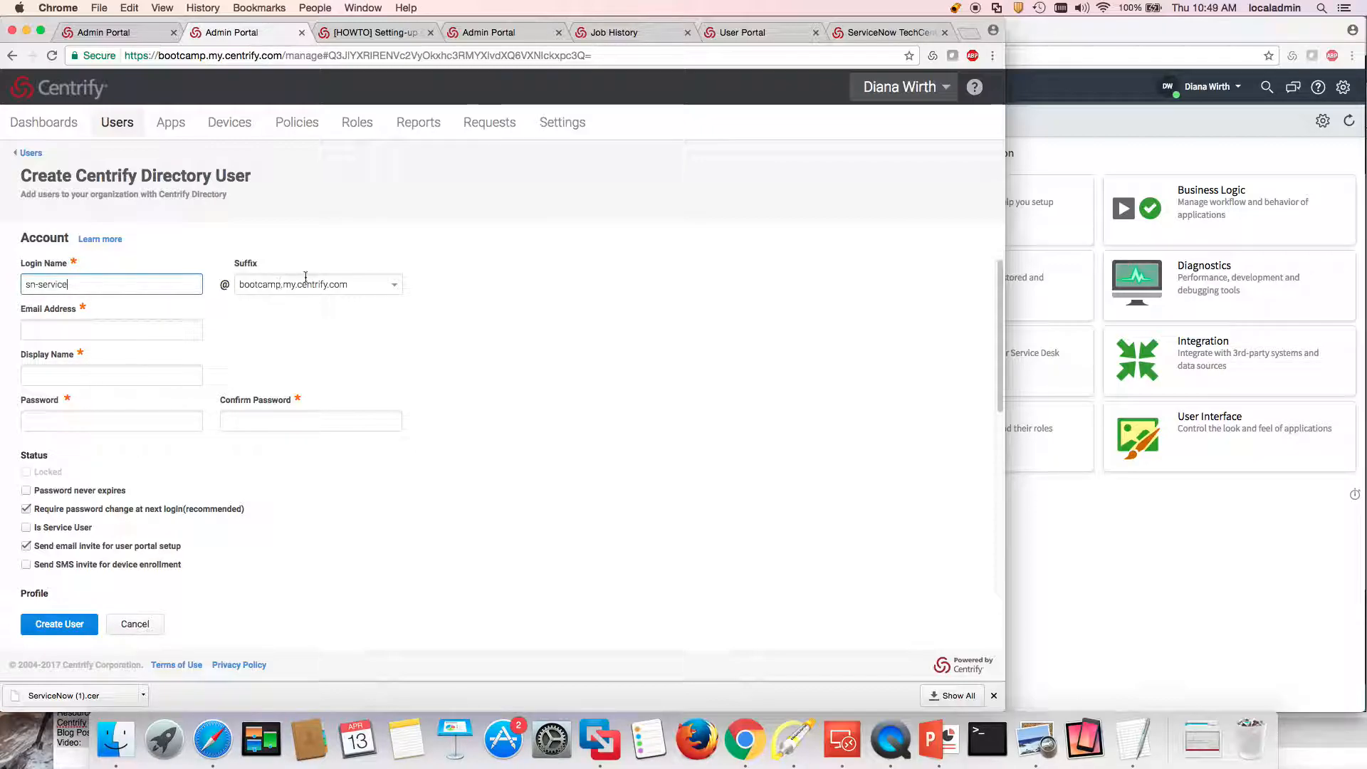
Enter the user's e-mail, display name 'ServiceNow Service (do not delete)', and password.
{"action": "left_click", "coordinate": [78, 329]}
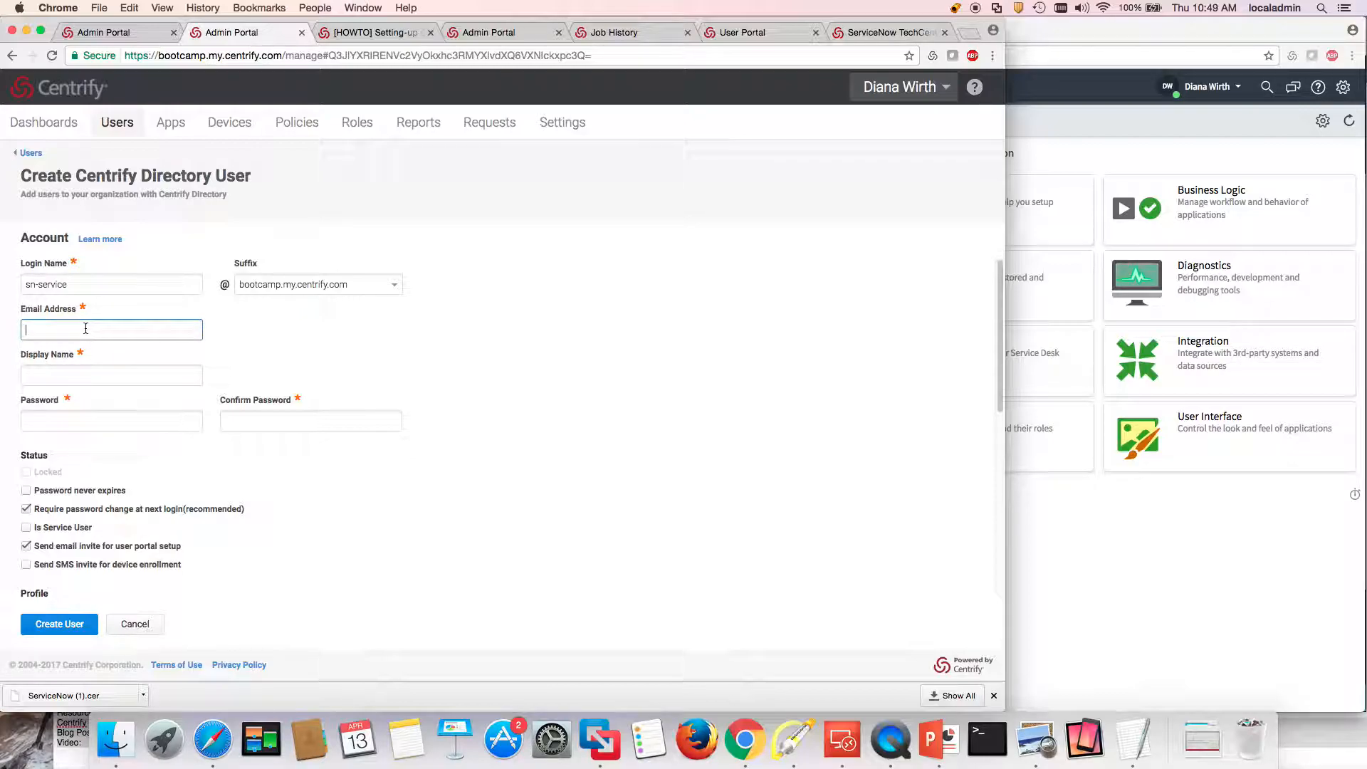
{"action": "type", "text": "your"}
{"action": "type", "text": "email@"}
{"action": "type", "text": "centrify"}
{"action": "key", "text": "BackSpace"}
{"action": "key", "text": "BackSpace"}
{"action": "key", "text": "Tab"}
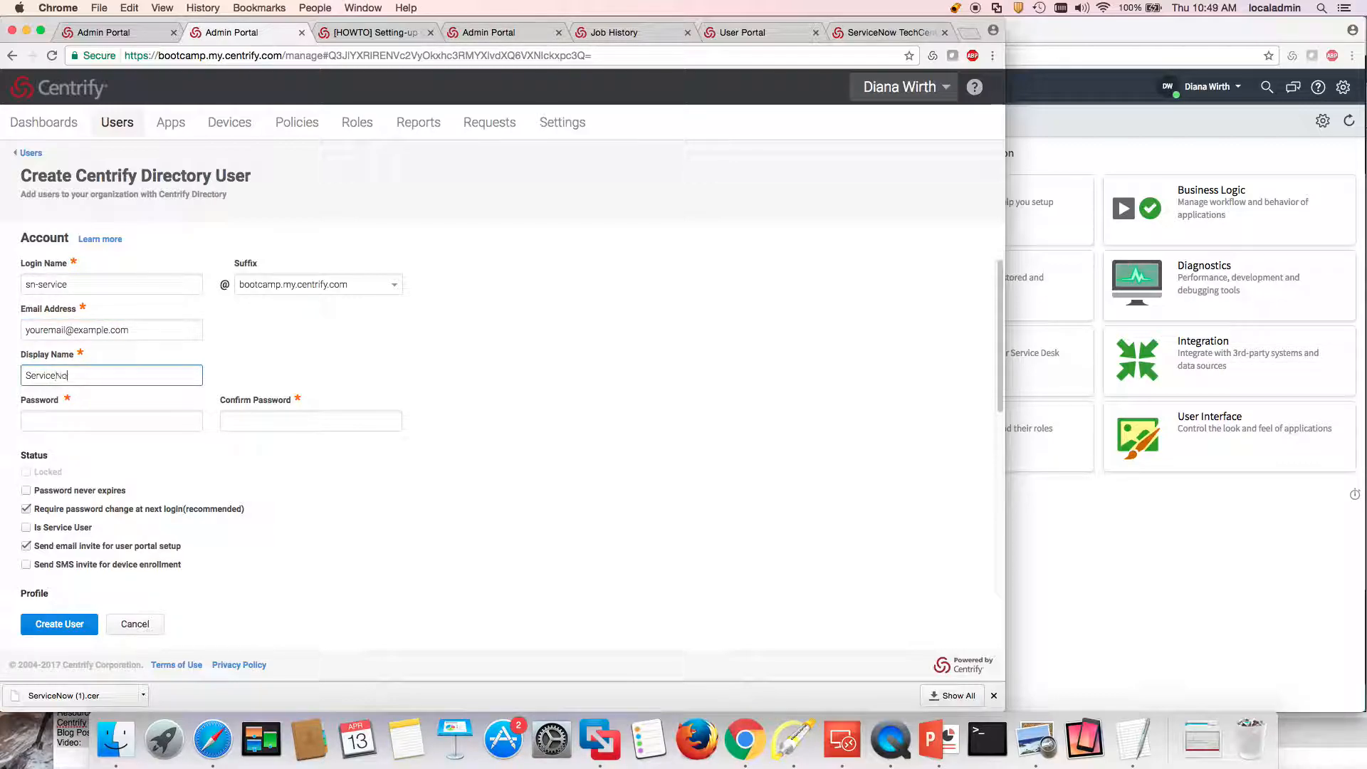
{"action": "type", "text": "ServiceNow Service (do not delete)"}
{"action": "key", "text": "Tab"}
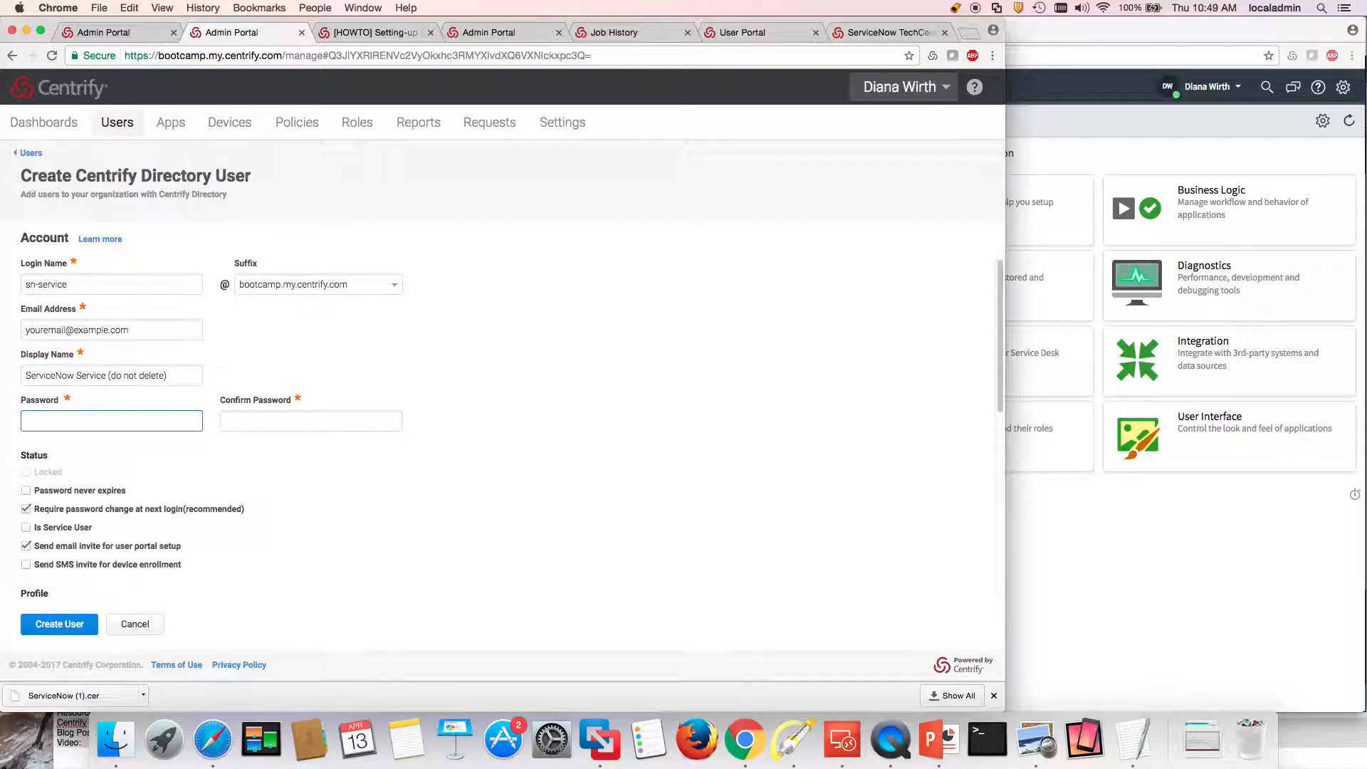
{"action": "key", "text": "Tab"}
{"action": "type", "text": "p"}
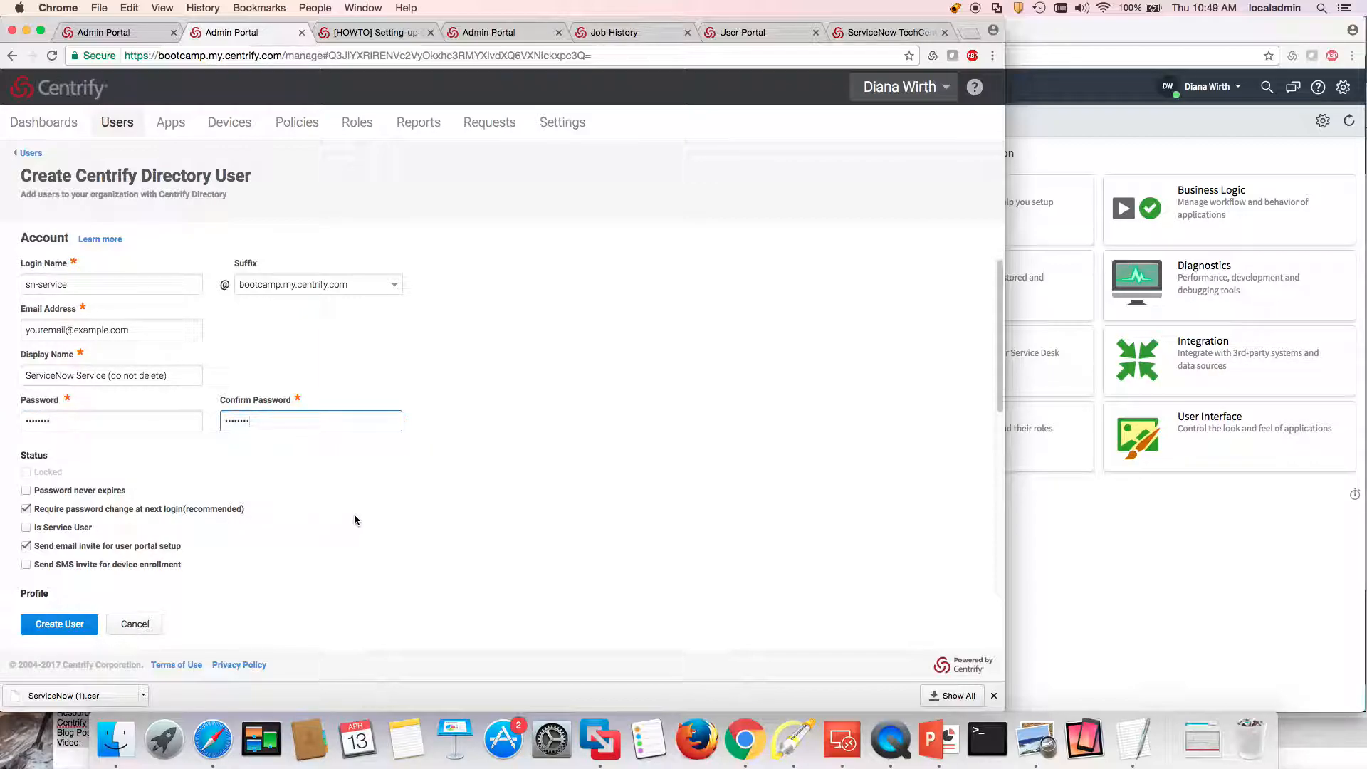
Turn off forced password change and invite e-mail, mark as service user, and create it.
{"action": "left_click", "coordinate": [27, 508]}
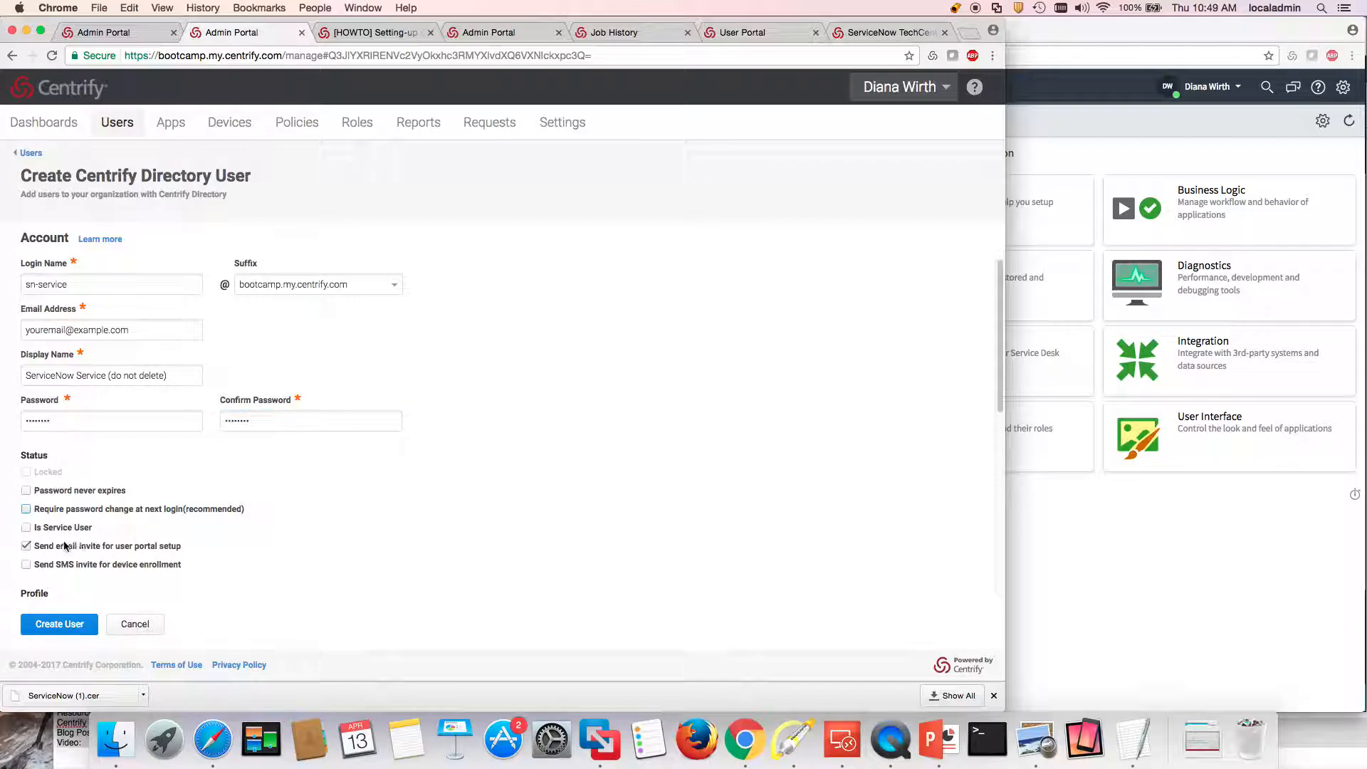
{"action": "left_click", "coordinate": [27, 546]}
{"action": "scroll", "coordinate": [50, 520], "scroll_direction": "down", "scroll_amount": 2}
{"action": "left_click", "coordinate": [26, 485]}
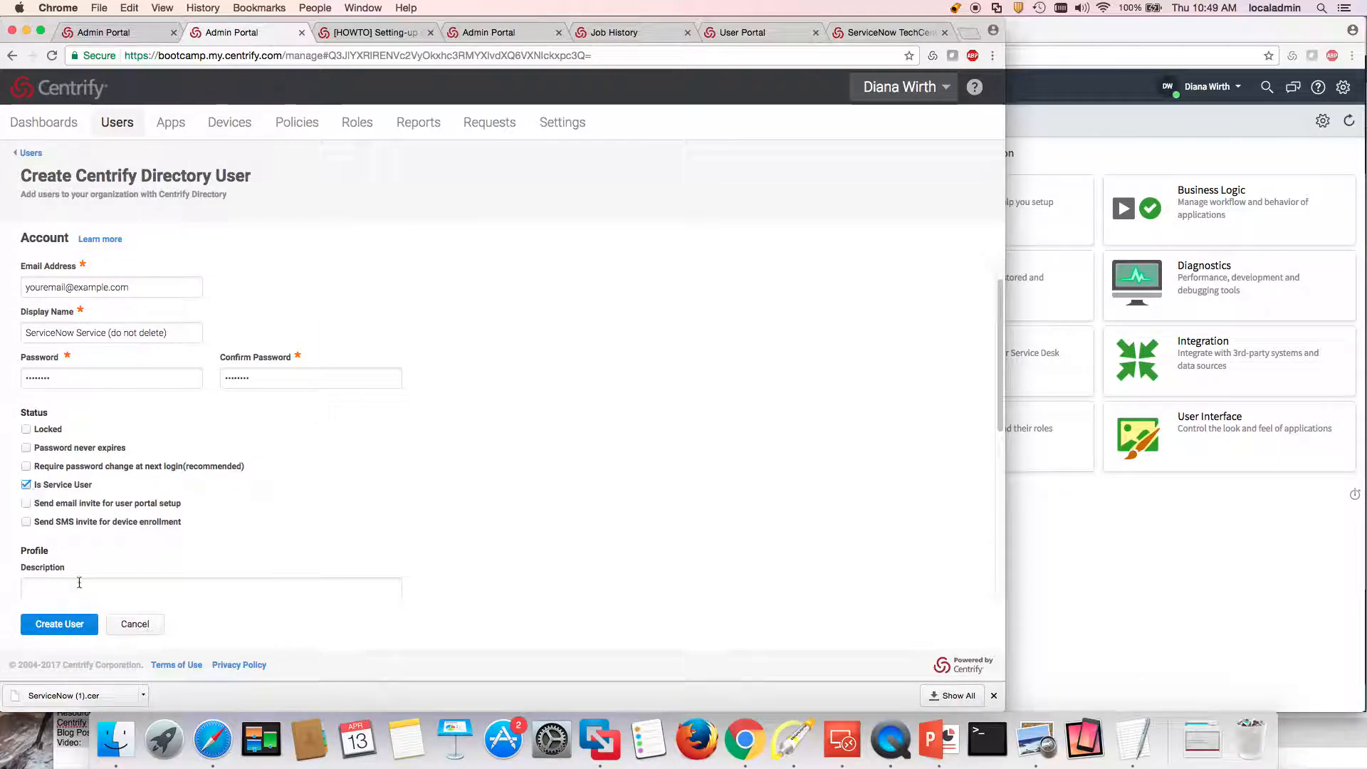
{"action": "scroll", "coordinate": [82, 615], "scroll_direction": "down", "scroll_amount": 10}
{"action": "left_click", "coordinate": [84, 618]}
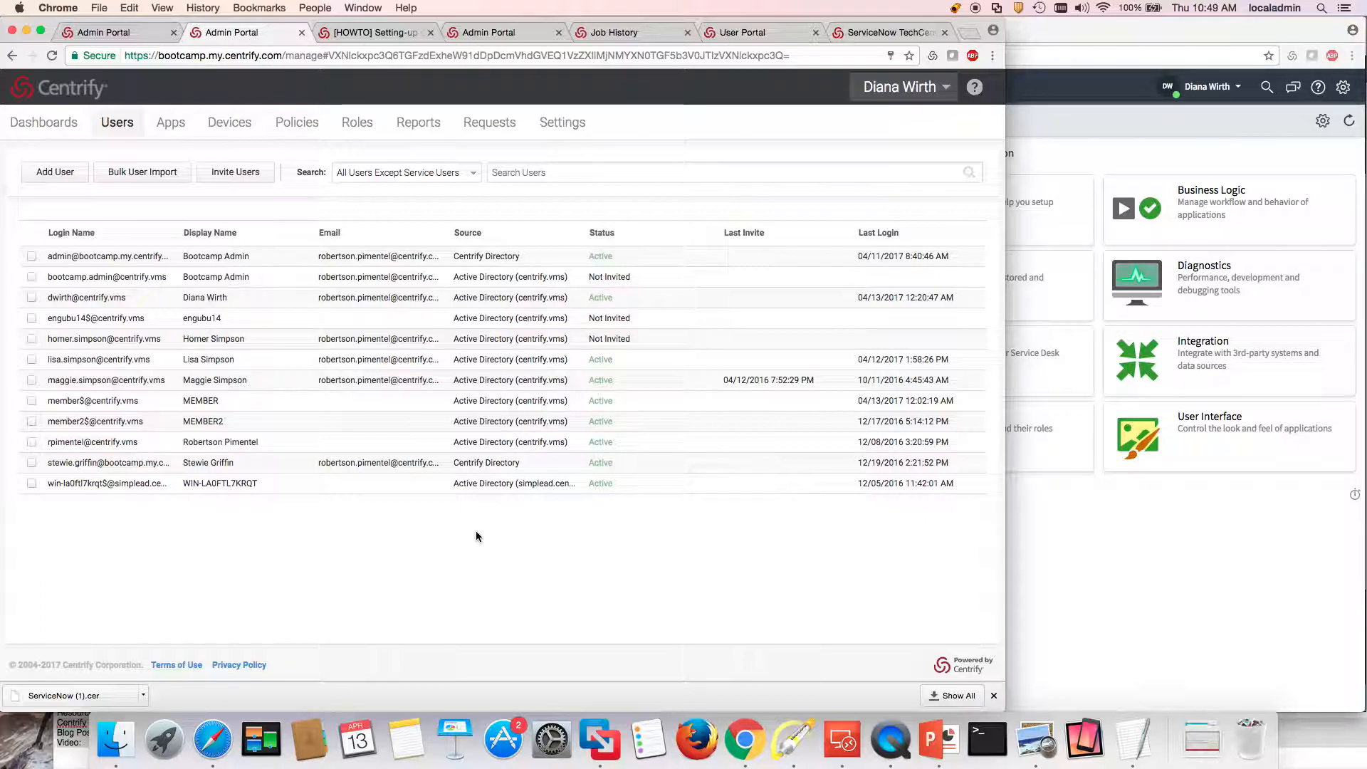
Add the 'sn-' service user as a member of the Service Accounts role.
{"action": "left_click", "coordinate": [357, 126]}
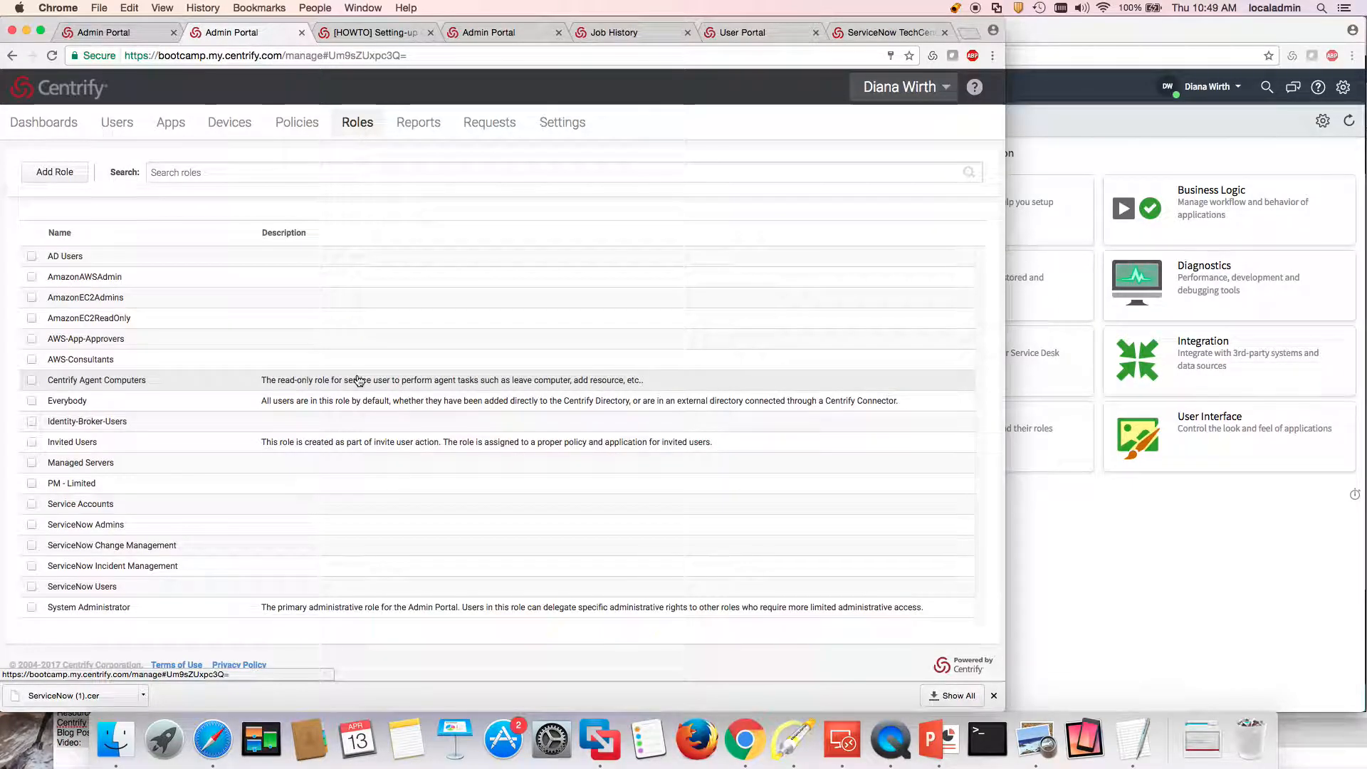
{"action": "left_click", "coordinate": [100, 506]}
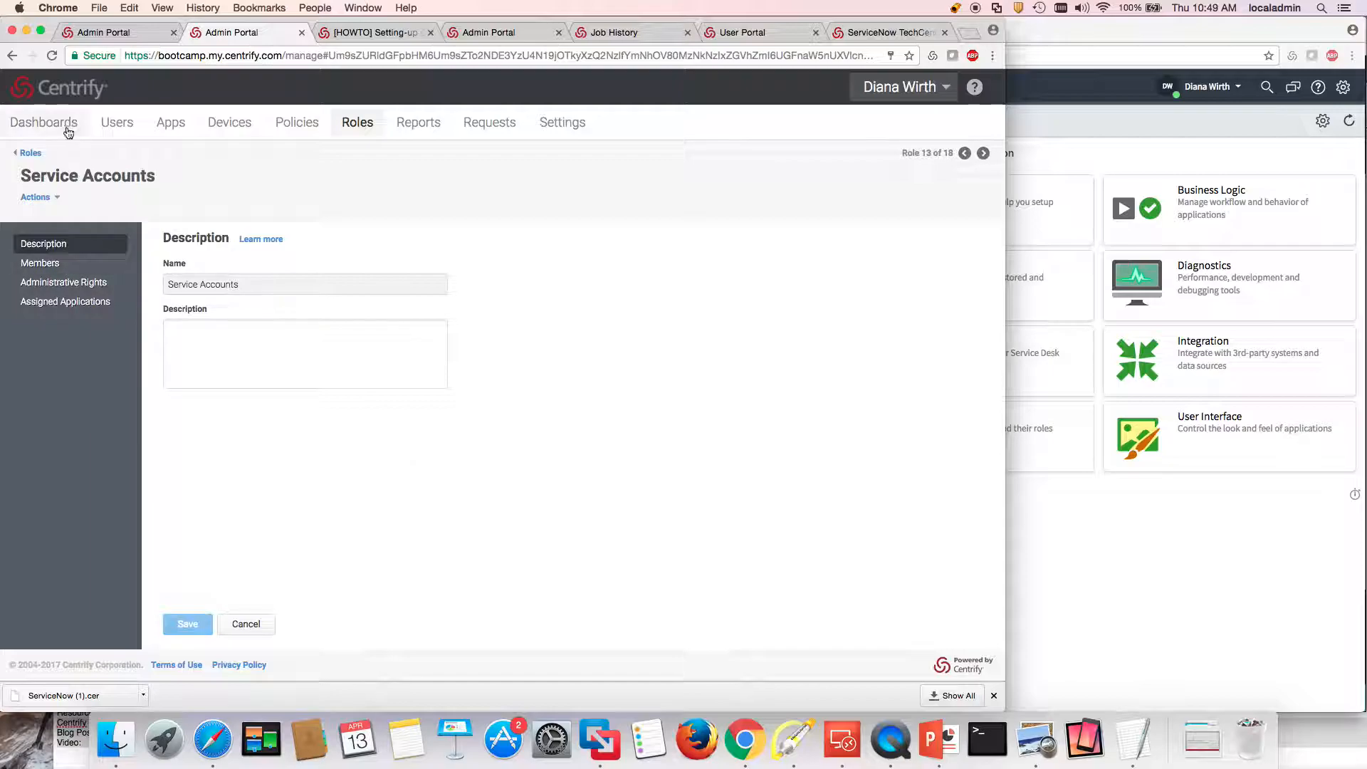
{"action": "left_click", "coordinate": [45, 265]}
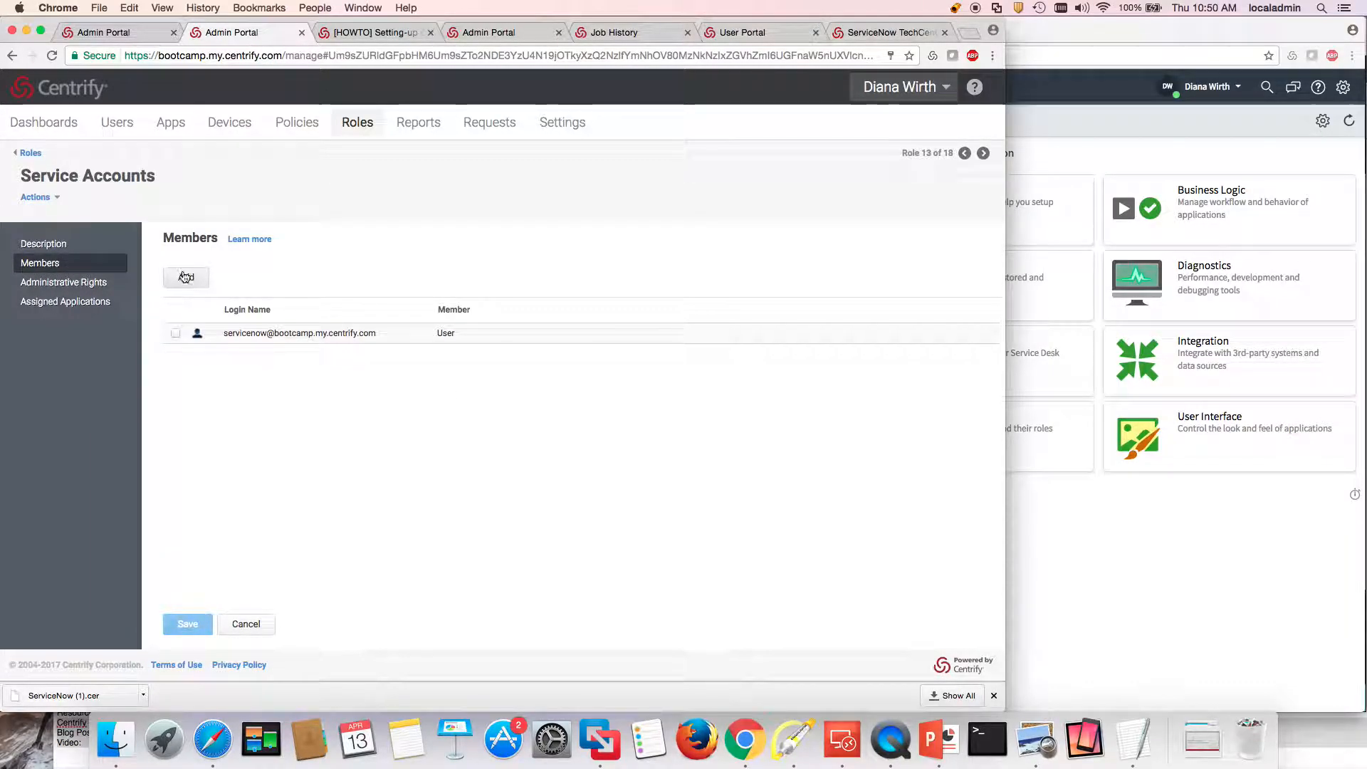
{"action": "left_click", "coordinate": [185, 277]}
{"action": "type", "text": "sn-"}
{"action": "left_click", "coordinate": [420, 286]}
{"action": "left_click", "coordinate": [280, 563]}
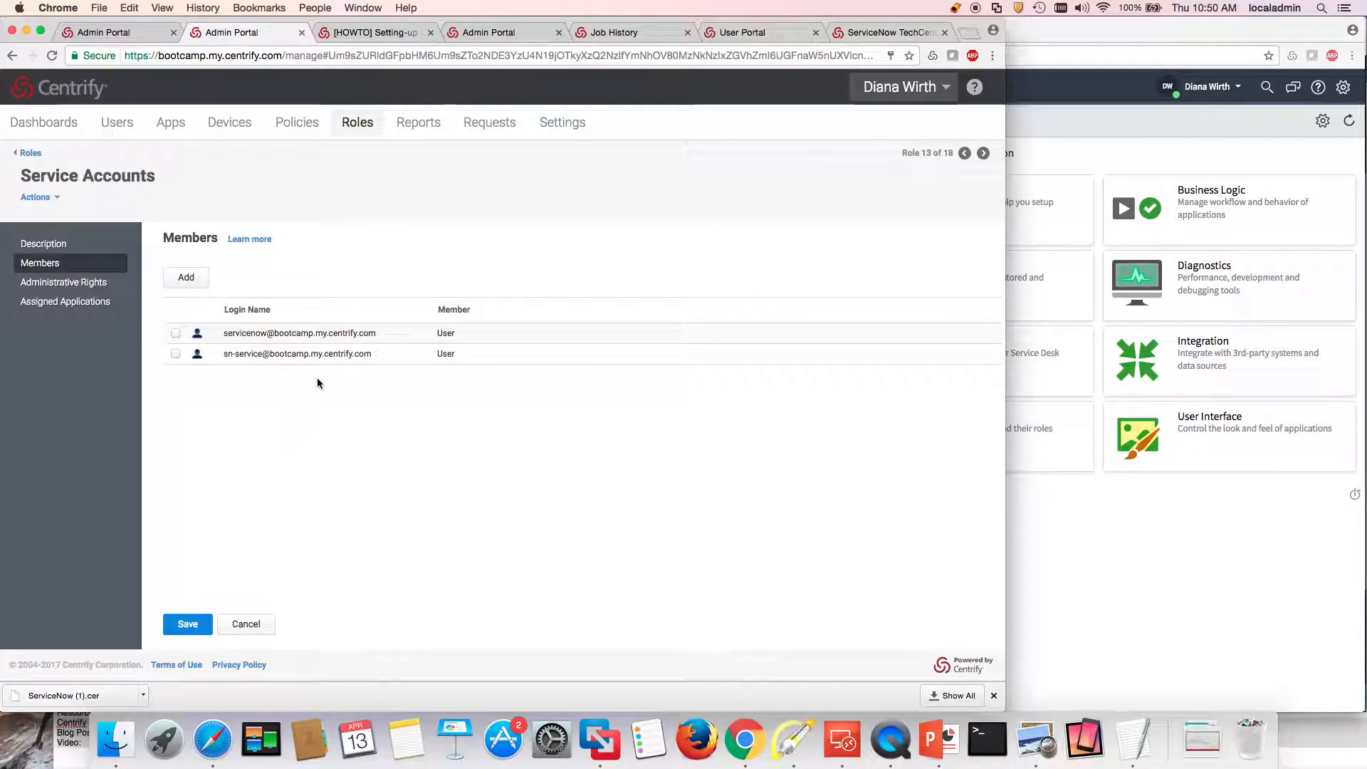
Remove the second service user, review administrative rights, and save the role.
{"action": "left_click", "coordinate": [176, 353]}
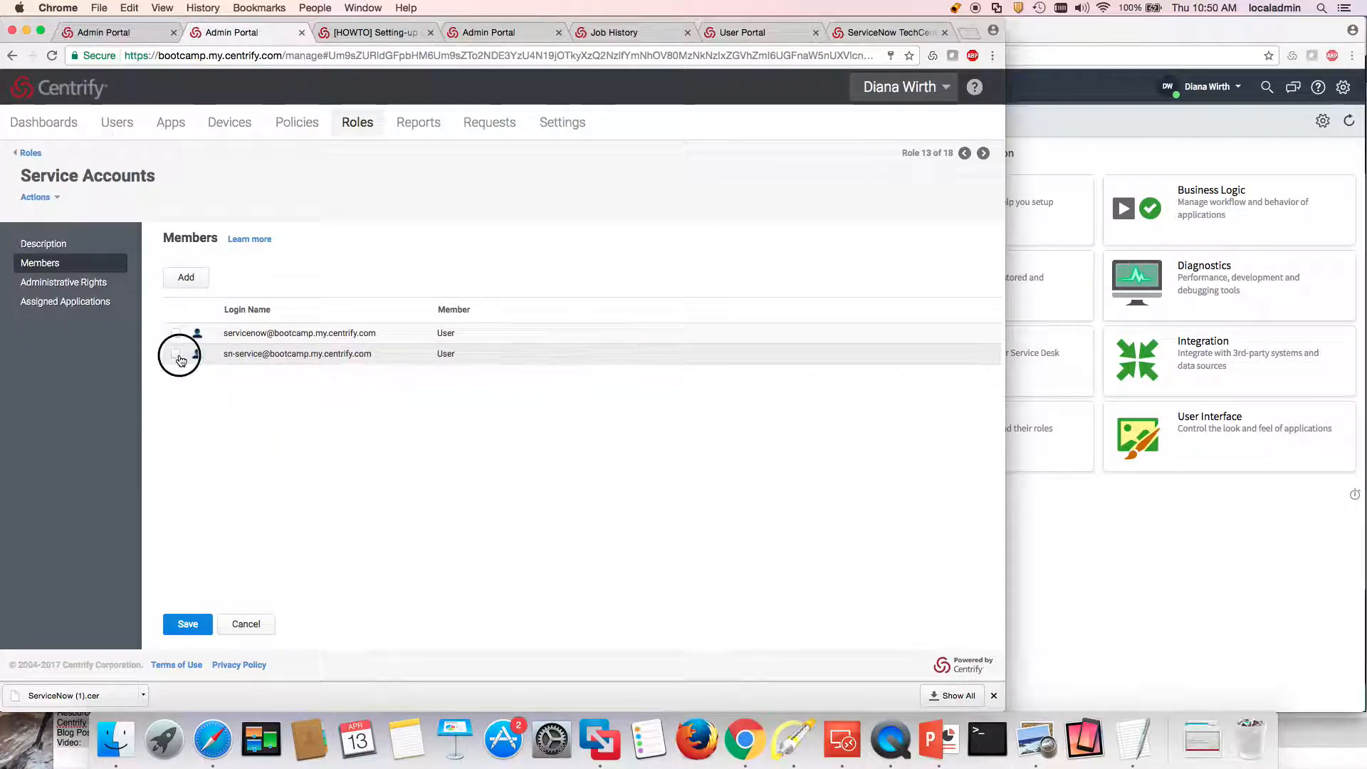
{"action": "left_click", "coordinate": [195, 277]}
{"action": "left_click", "coordinate": [185, 303]}
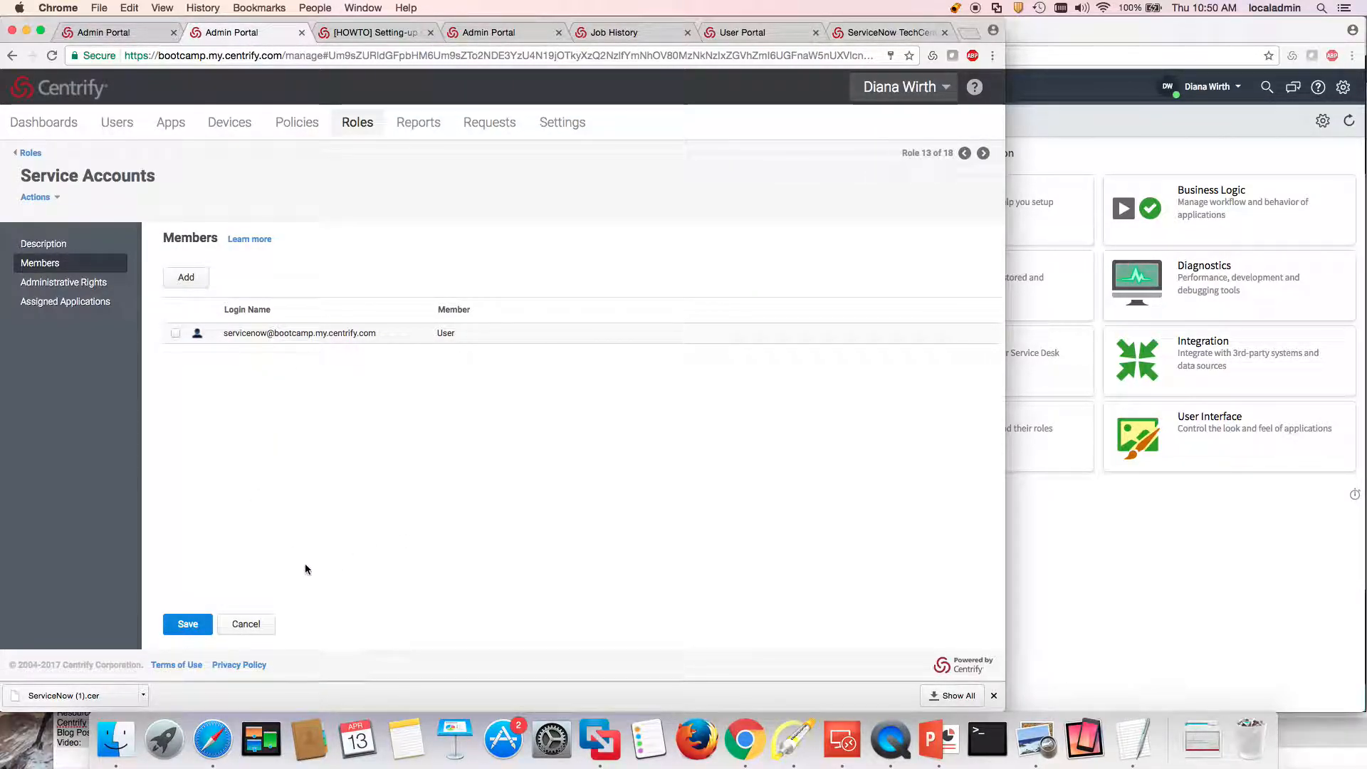
{"action": "left_click", "coordinate": [74, 285]}
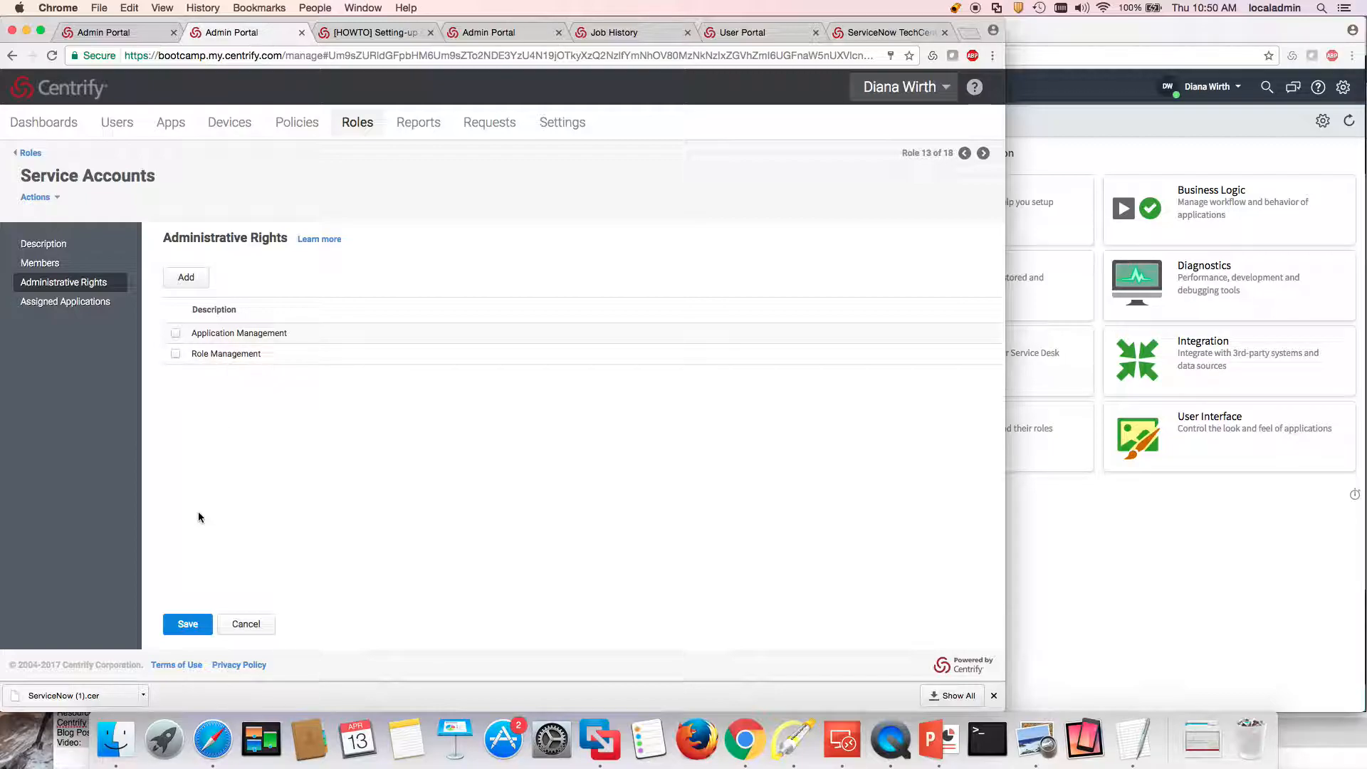
{"action": "left_click", "coordinate": [188, 622]}
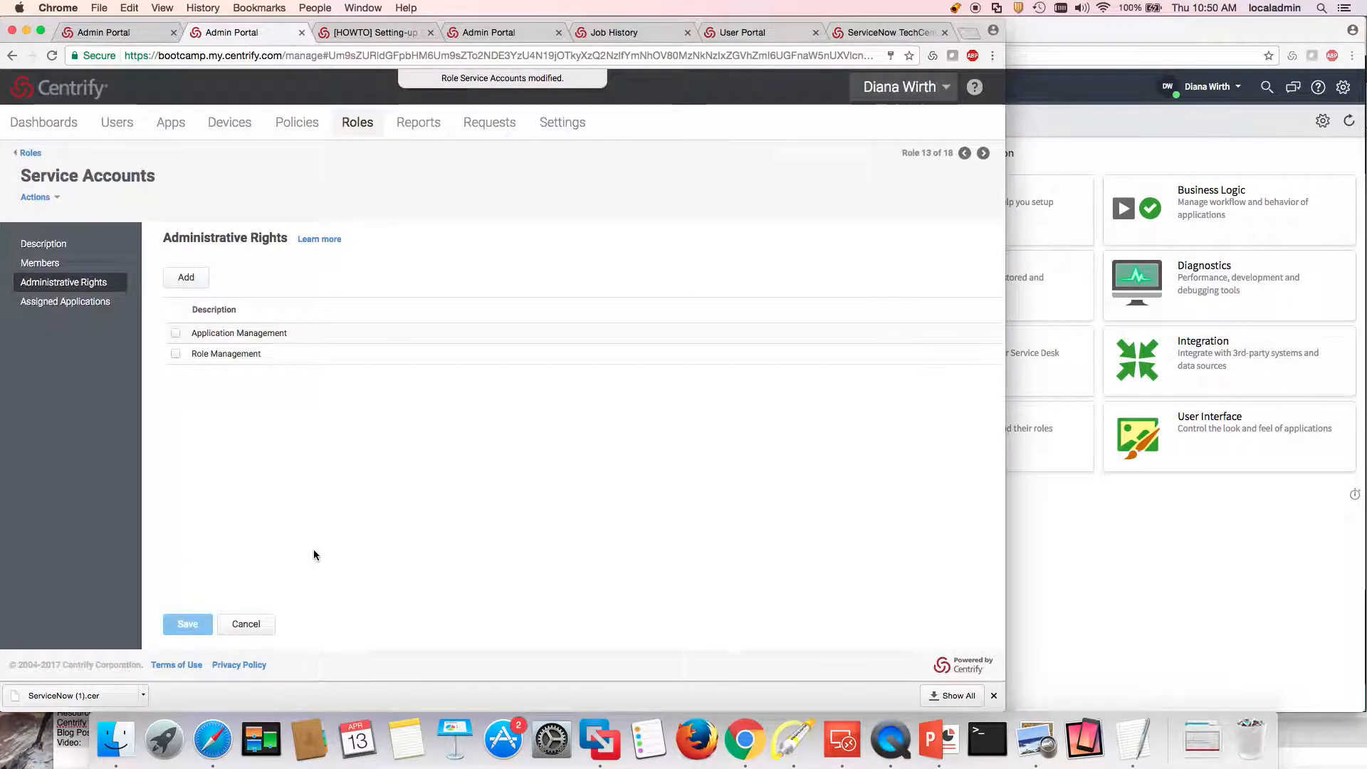
Open the Service Accounts policy set from the Policies list.
{"action": "left_click", "coordinate": [295, 124]}
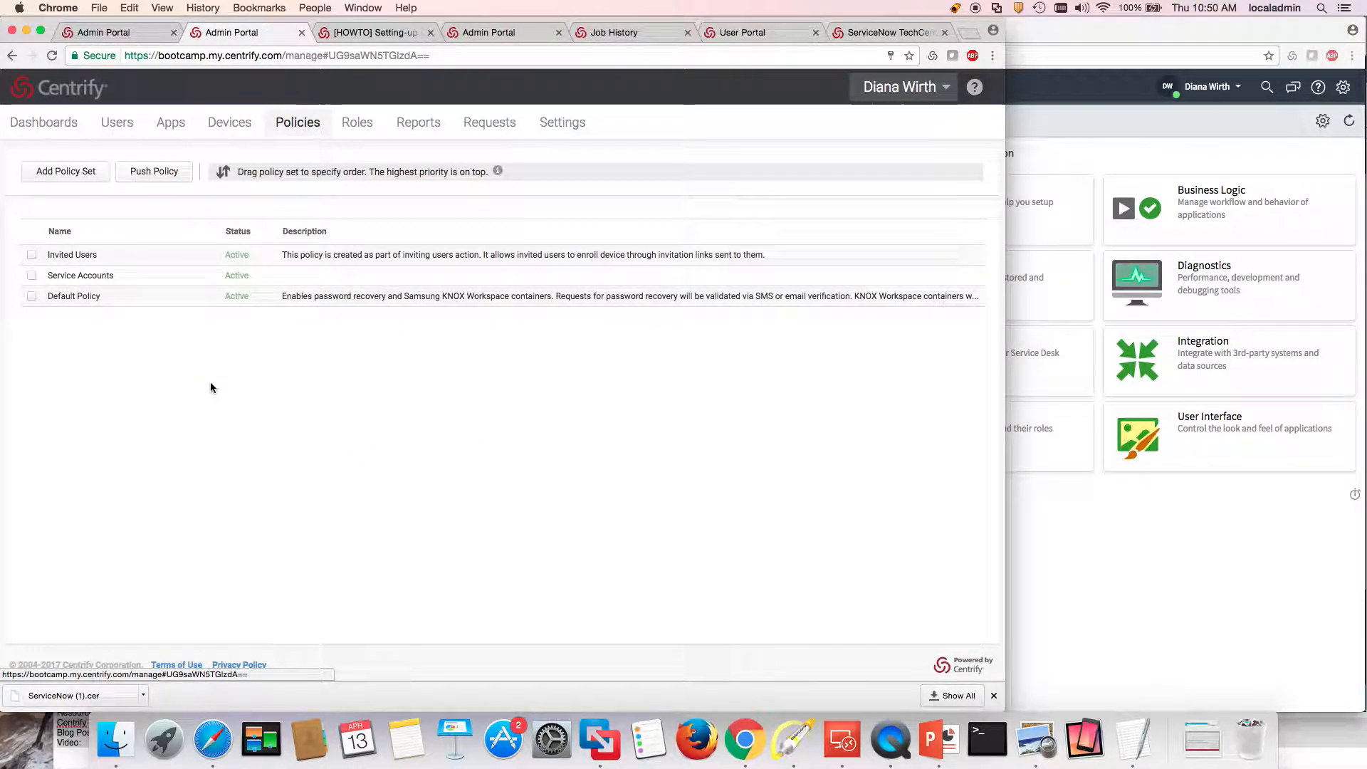
{"action": "left_click", "coordinate": [134, 277]}
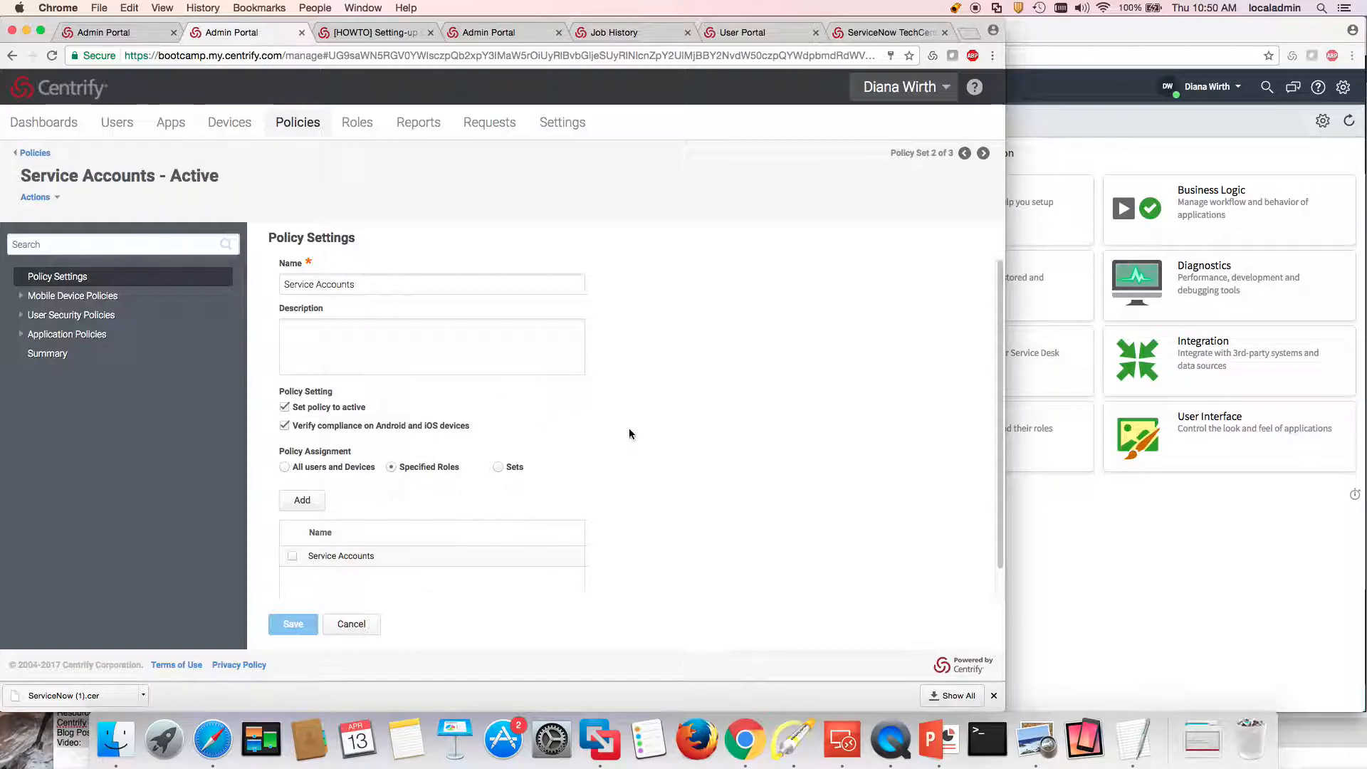
{"action": "scroll", "coordinate": [629, 429], "scroll_direction": "down", "scroll_amount": 2}
{"action": "left_click", "coordinate": [793, 739]}
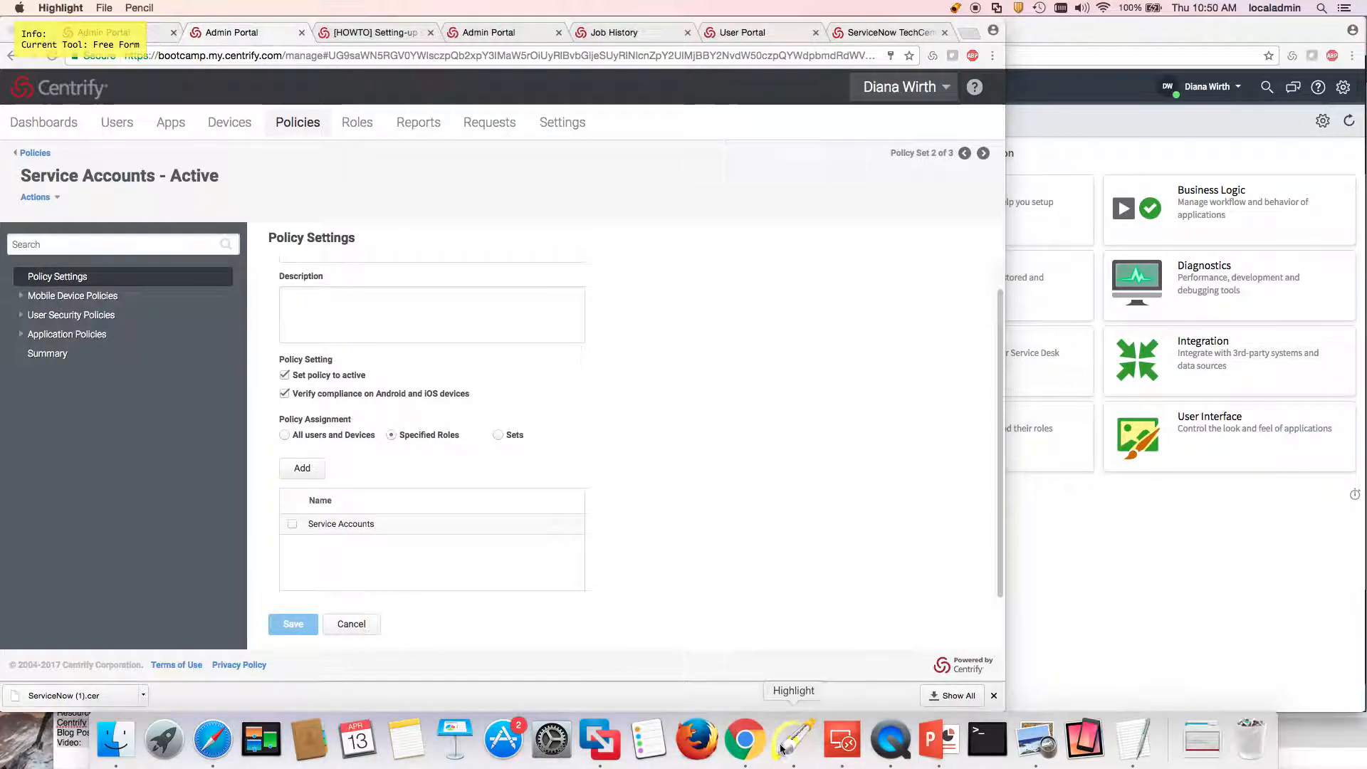
{"action": "left_click_drag", "start_coordinate": [427, 486], "coordinate": [392, 512]}
{"action": "key", "text": "super+z"}
{"action": "key", "text": "Escape"}
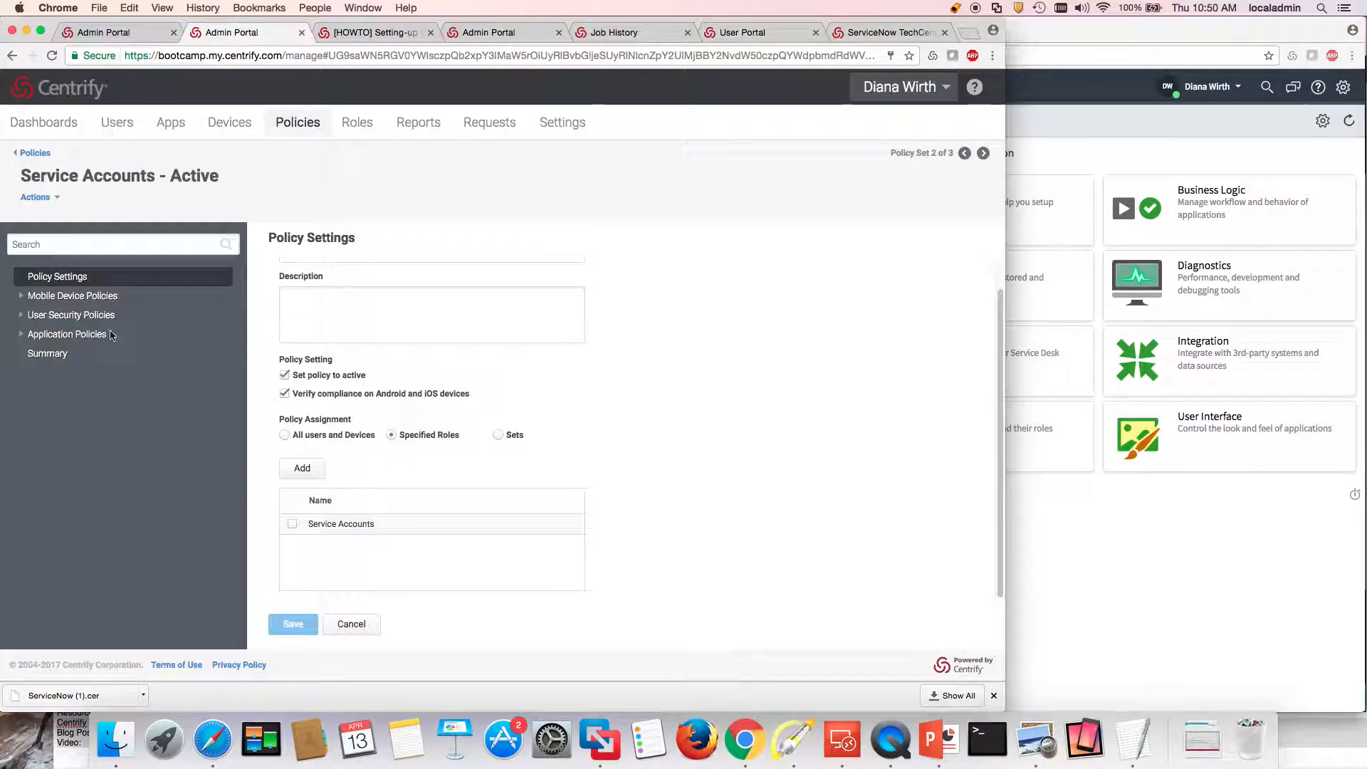
Confirm Login Authentication's default profile is Password Only, then cancel without saving.
{"action": "left_click", "coordinate": [72, 315]}
{"action": "left_click", "coordinate": [78, 335]}
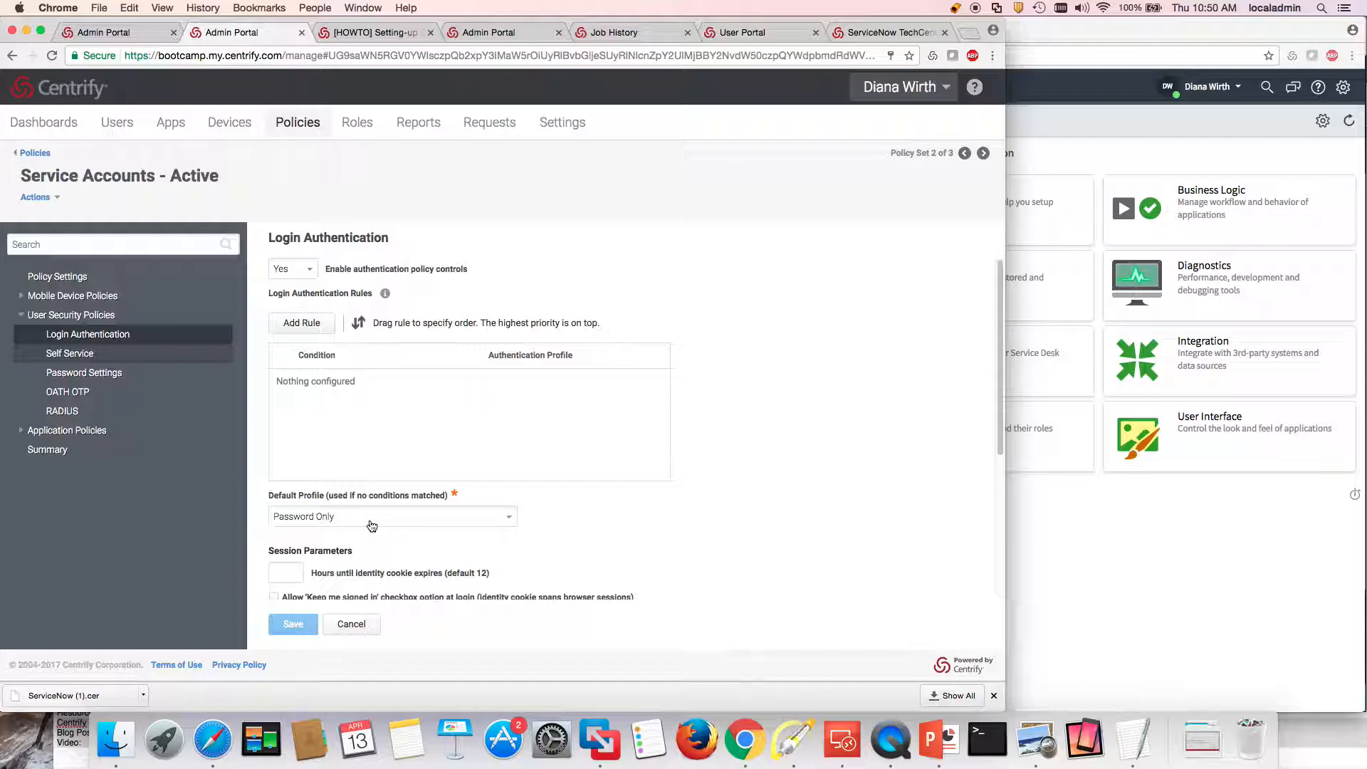
{"action": "left_click", "coordinate": [507, 522]}
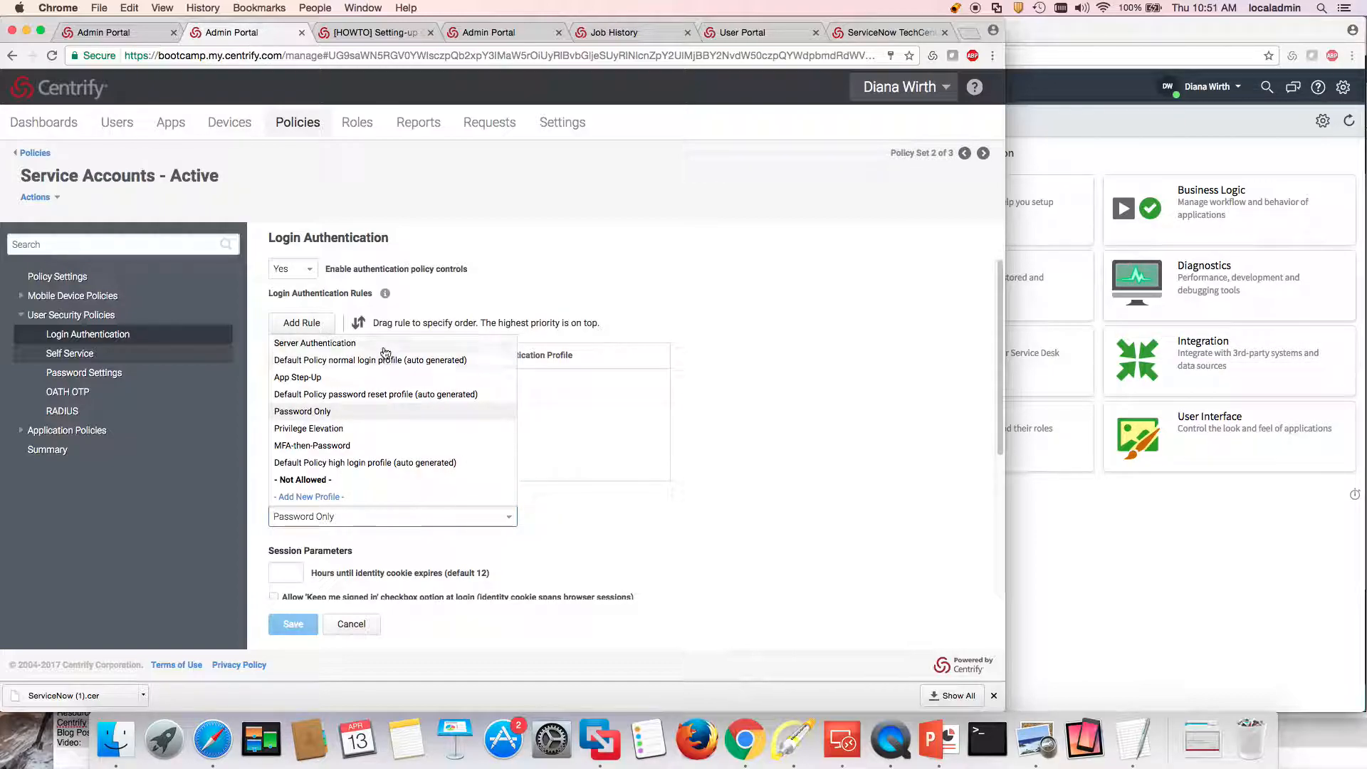
{"action": "left_click", "coordinate": [753, 557]}
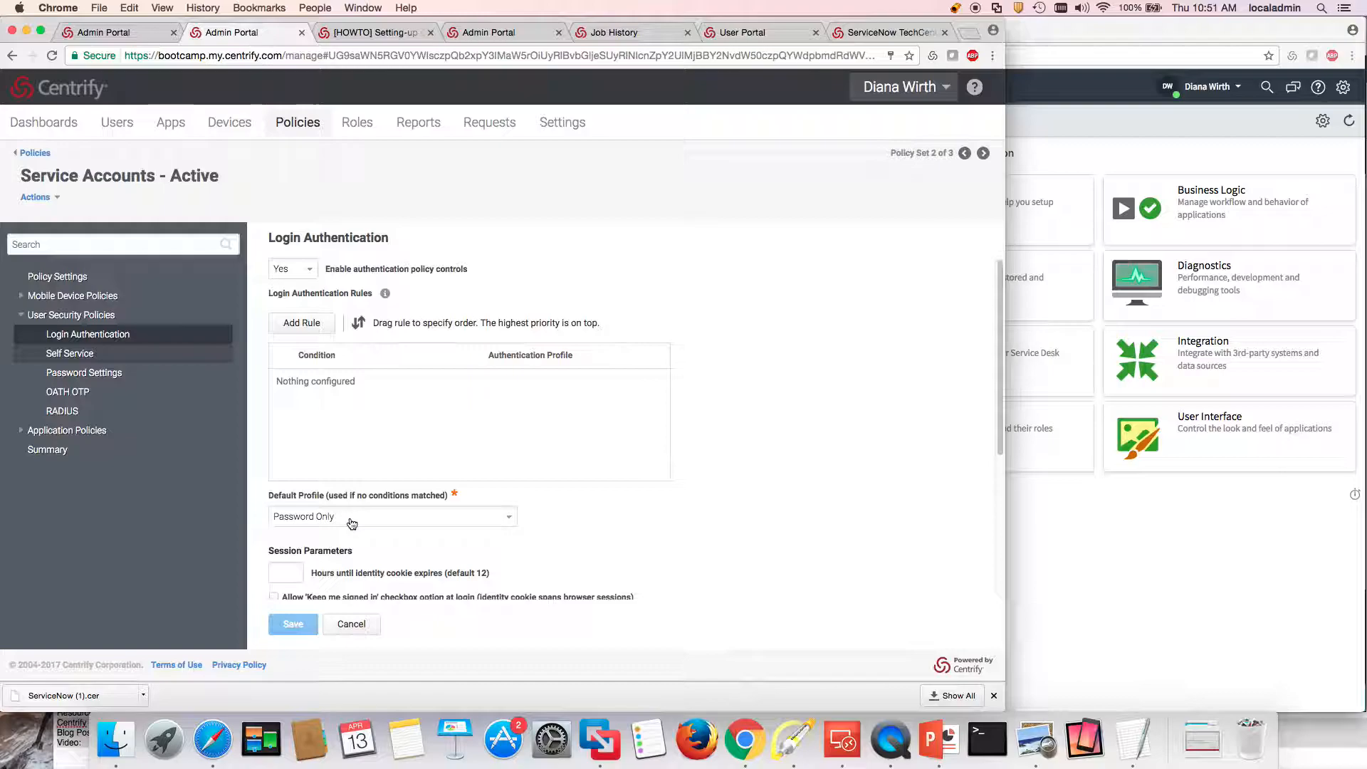
{"action": "scroll", "coordinate": [538, 563], "scroll_direction": "down", "scroll_amount": 5}
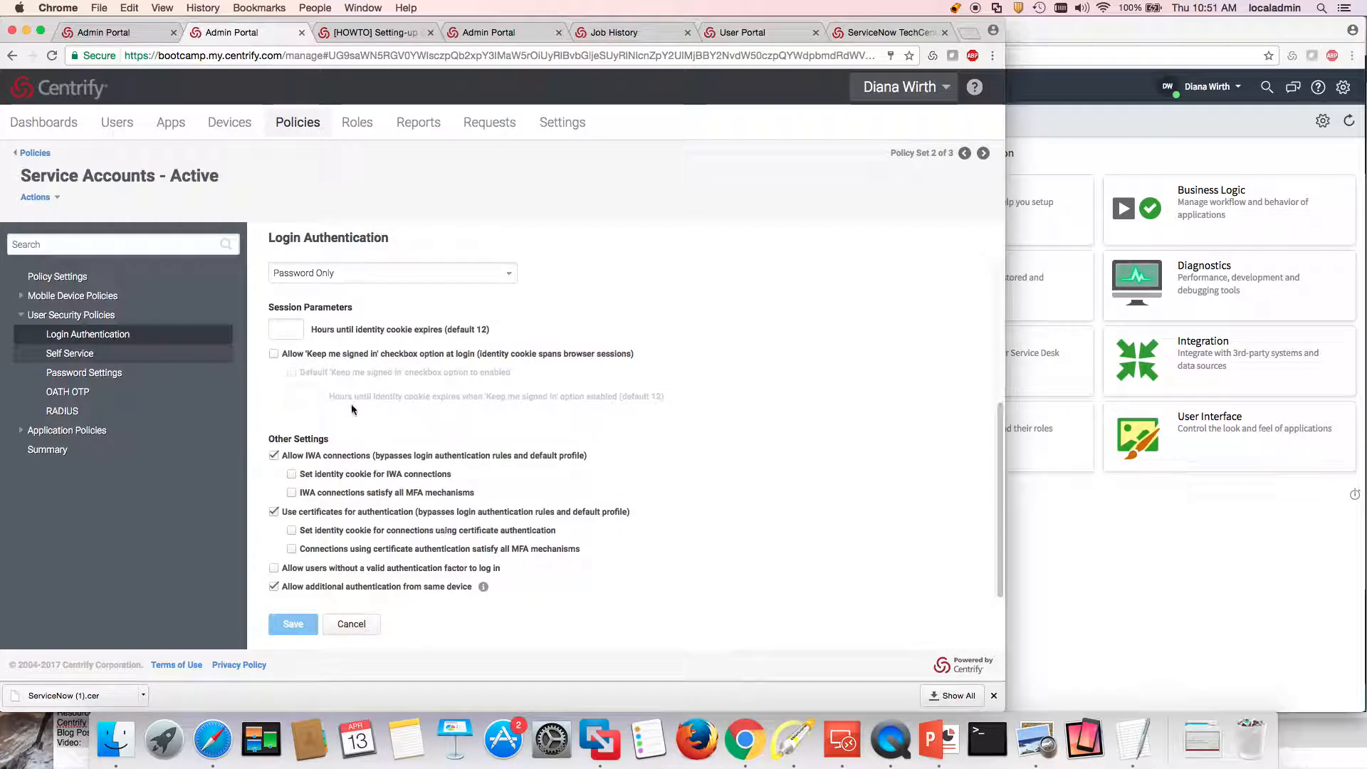
{"action": "left_click", "coordinate": [360, 624]}
Inspect the Password Only authentication profile, close it unchanged, and bring ServiceNow's window forward.
{"action": "left_click", "coordinate": [565, 130]}
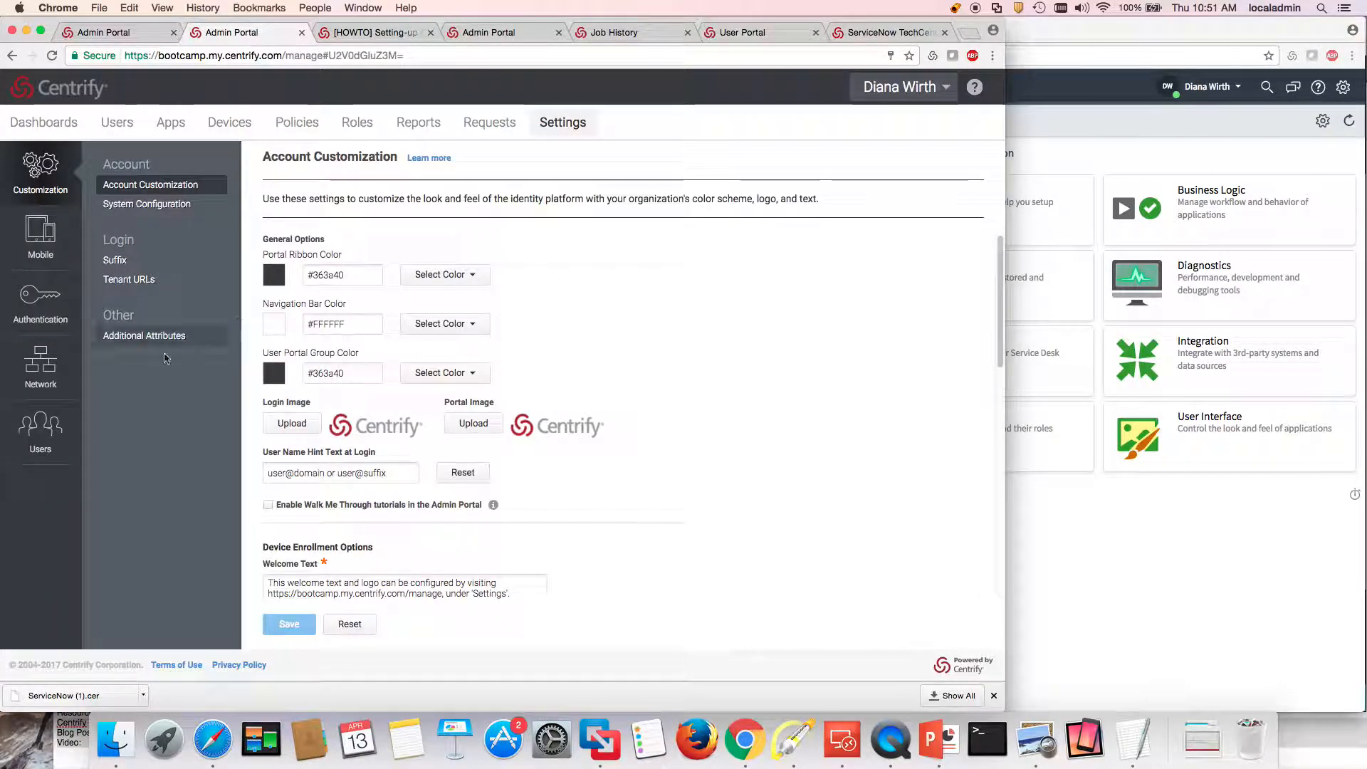
{"action": "left_click", "coordinate": [40, 297]}
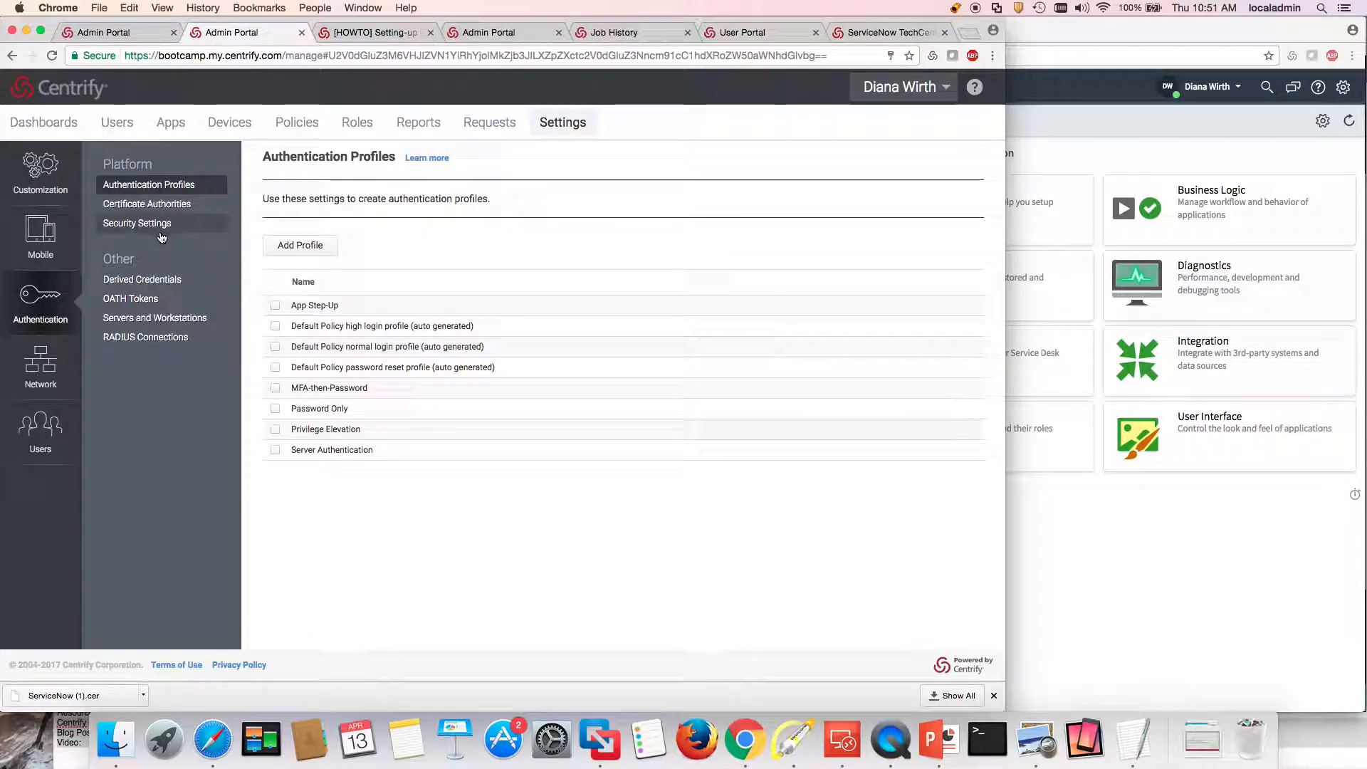
{"action": "left_click", "coordinate": [321, 411]}
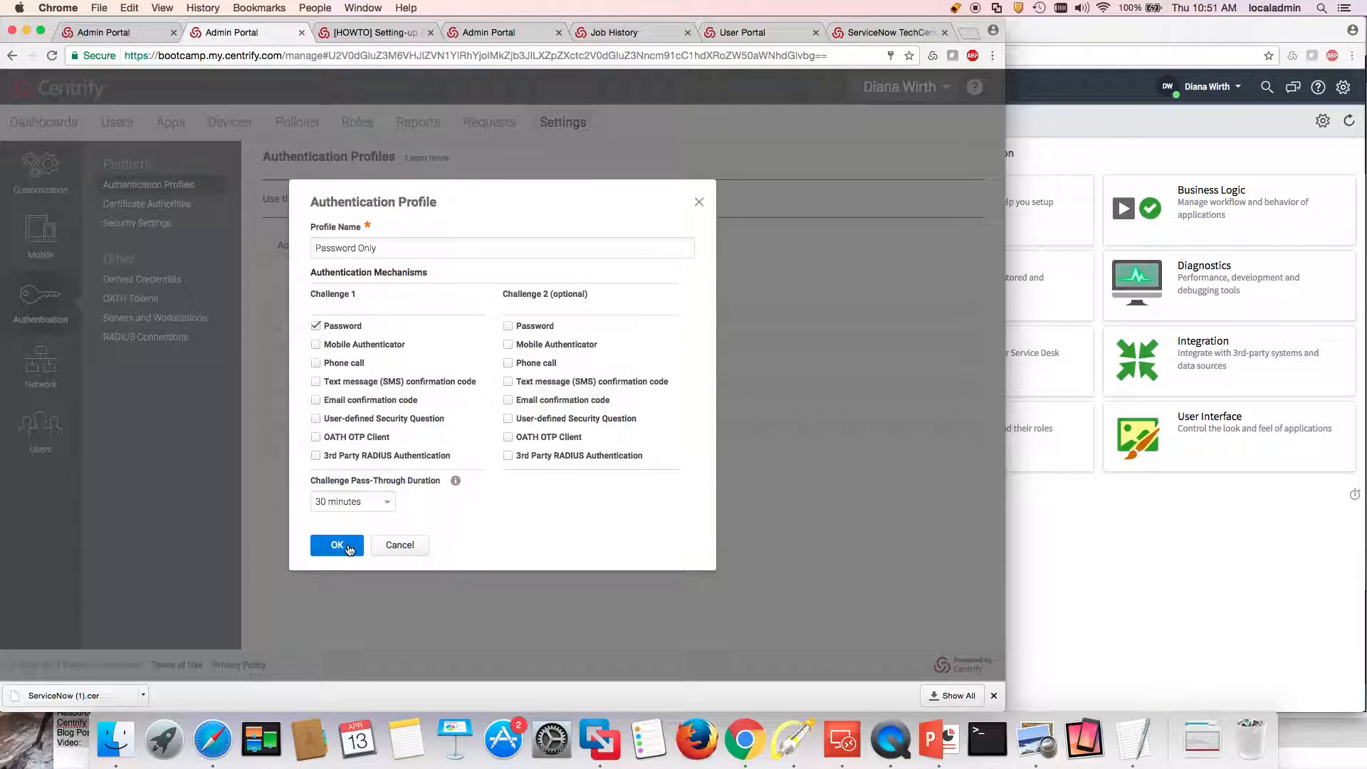
{"action": "left_click", "coordinate": [331, 544]}
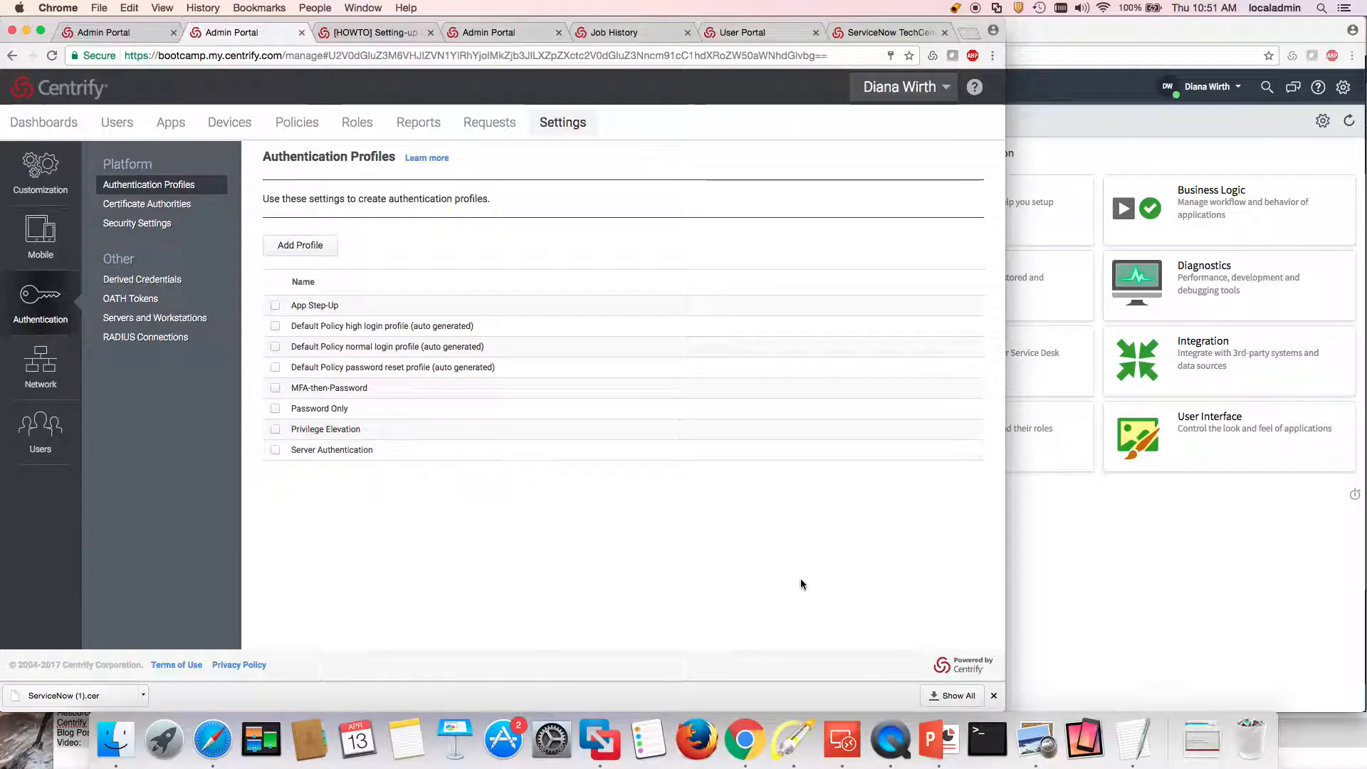
{"action": "left_click", "coordinate": [1079, 559]}
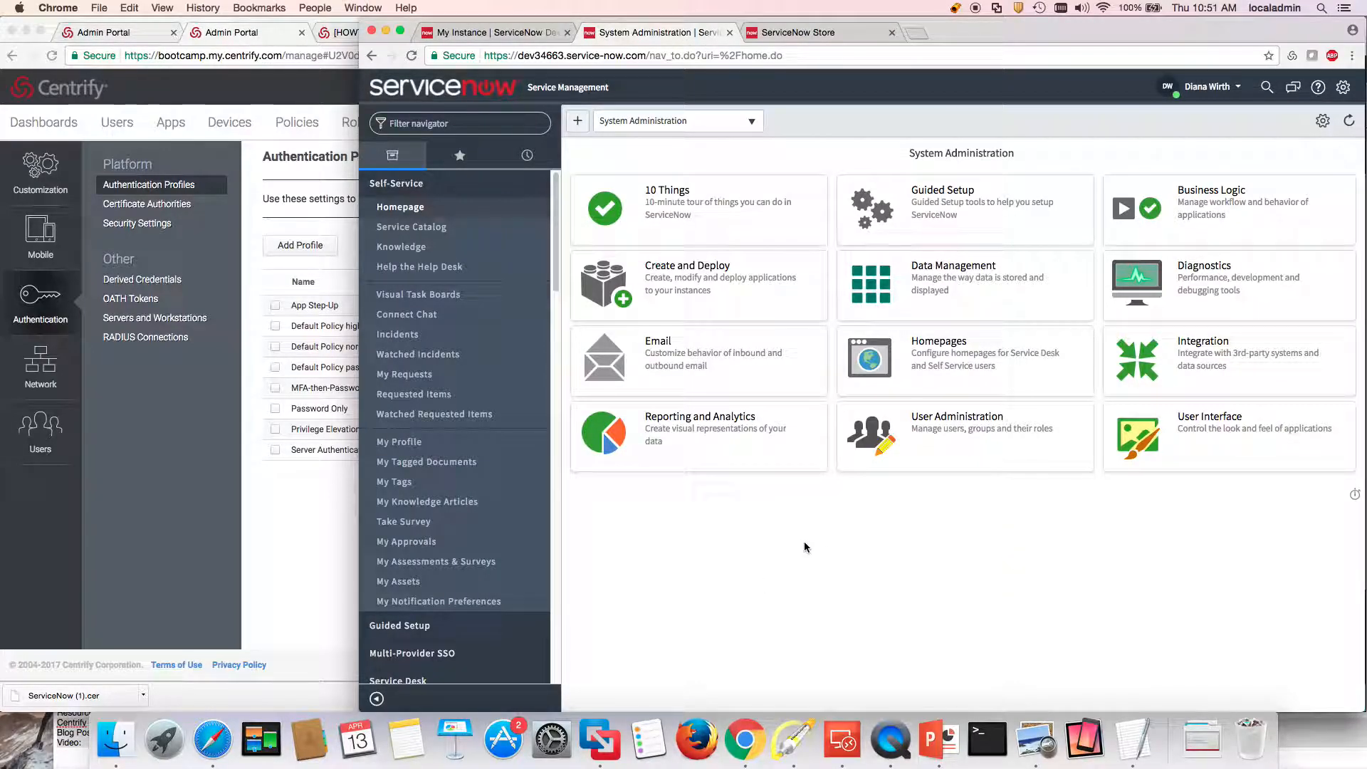